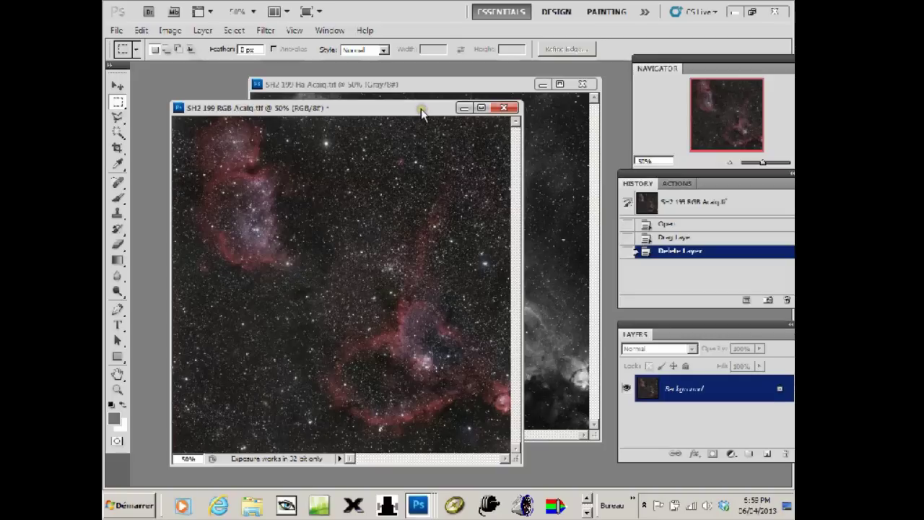
- Bring SH2 199 Ha Acalc.tif forward and float it as its own window beside the RGB image
drag(422, 113, 445, 86)
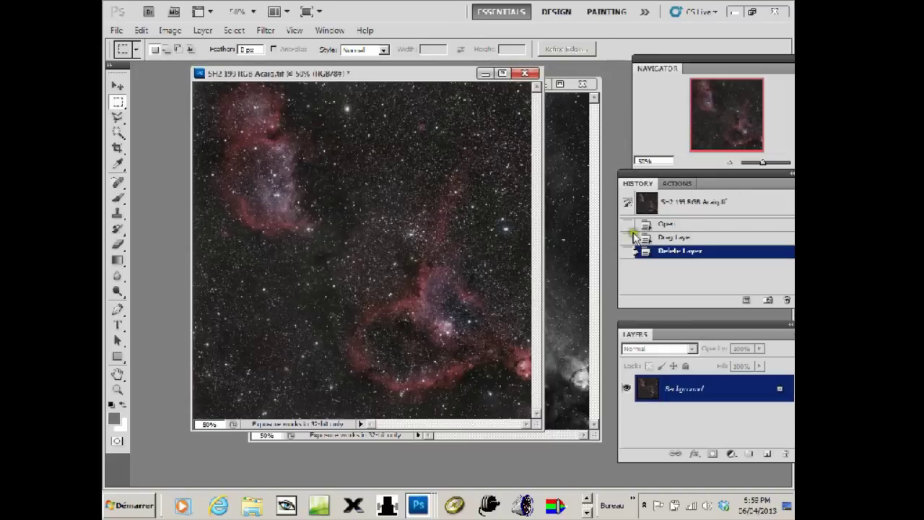
click(581, 245)
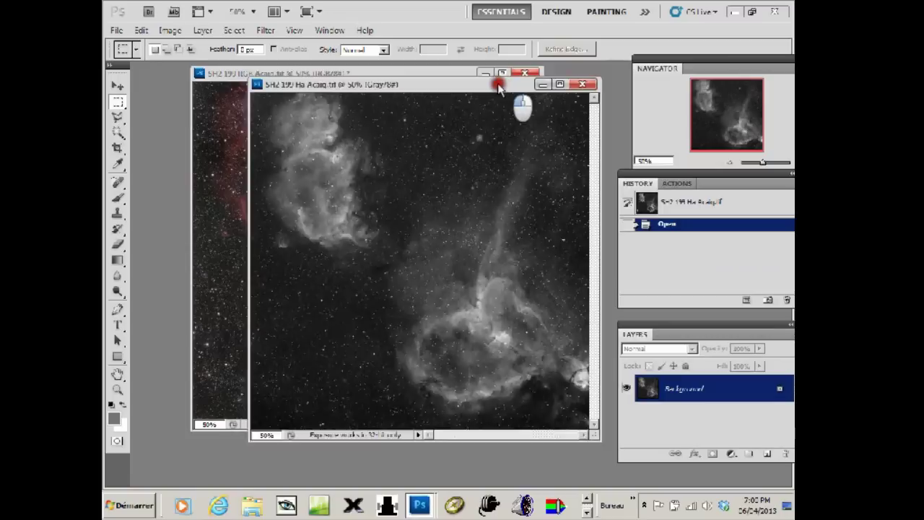
drag(509, 83, 505, 75)
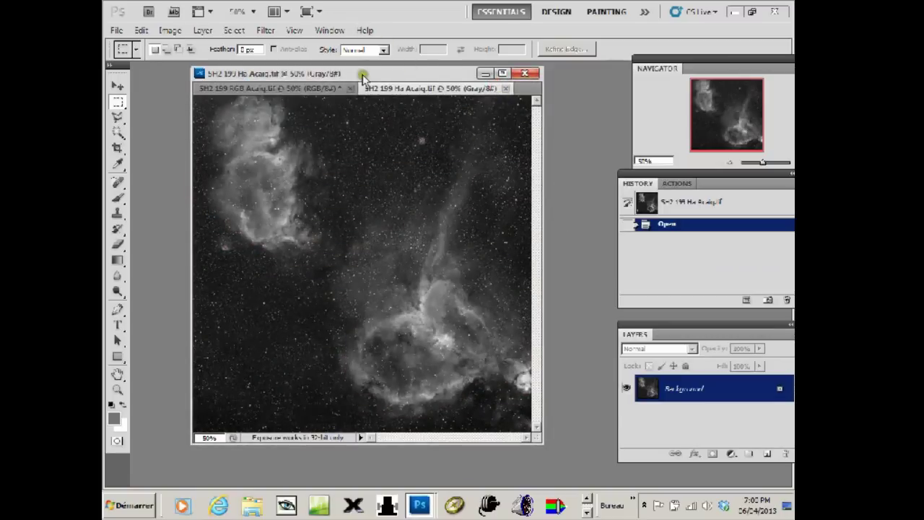
click(389, 84)
drag(390, 86, 452, 87)
drag(378, 89, 289, 112)
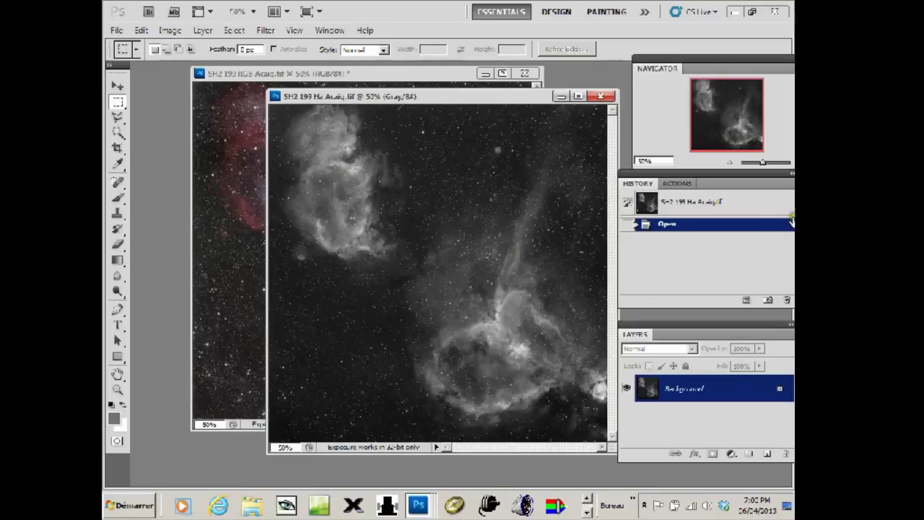
- Drag the Ha layer into the RGB document as Layer 1 and set its blend mode to Luminosity
mouse_move(712, 386)
mouse_down()
mouse_move(197, 219)
mouse_move(254, 197)
mouse_up()
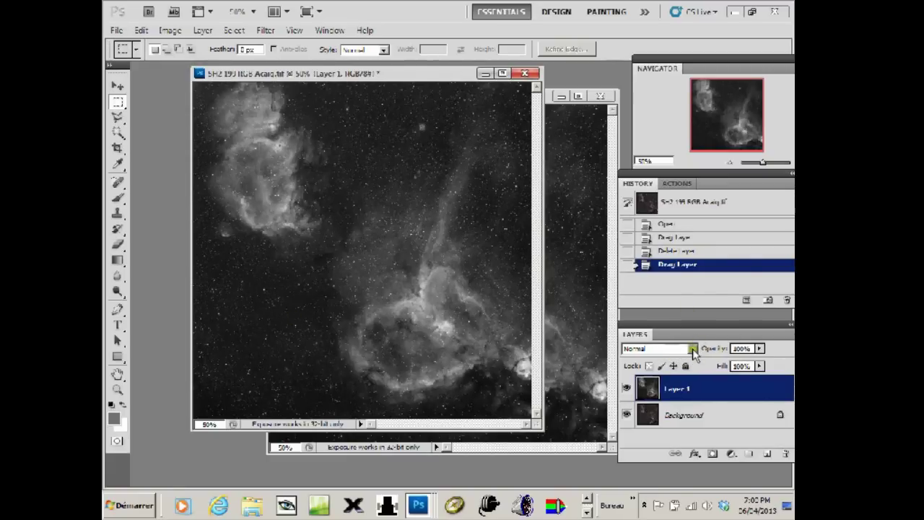
click(692, 349)
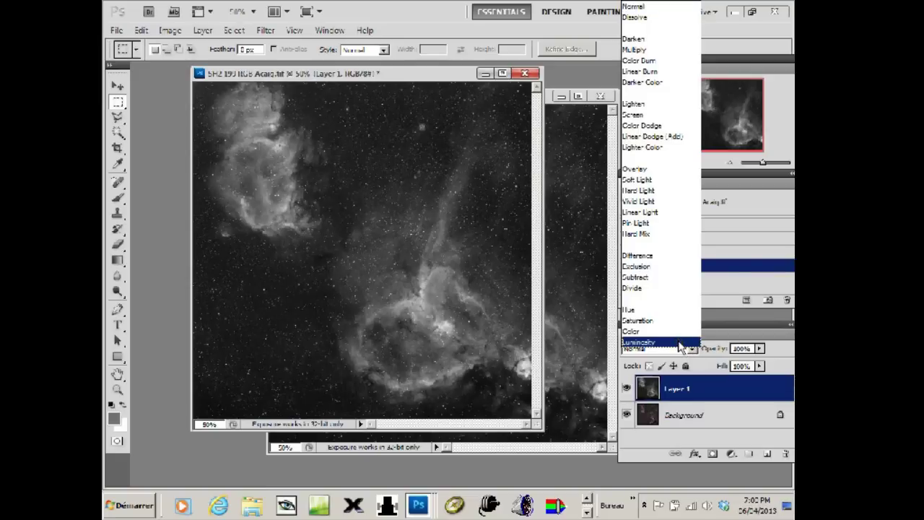
click(680, 343)
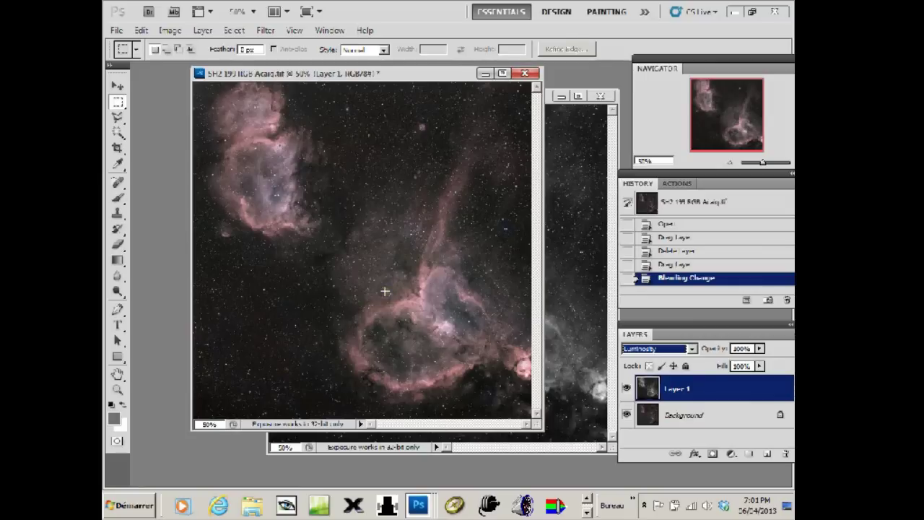
click(385, 291)
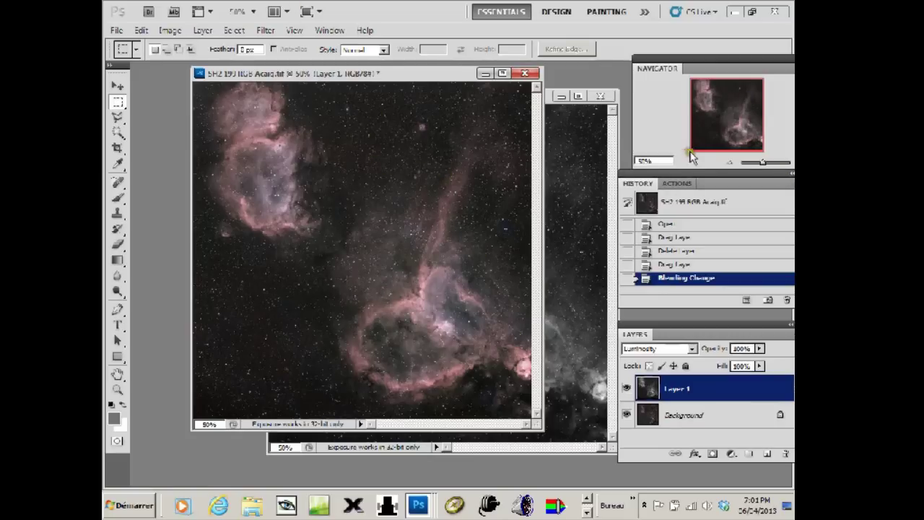
drag(736, 59, 753, 56)
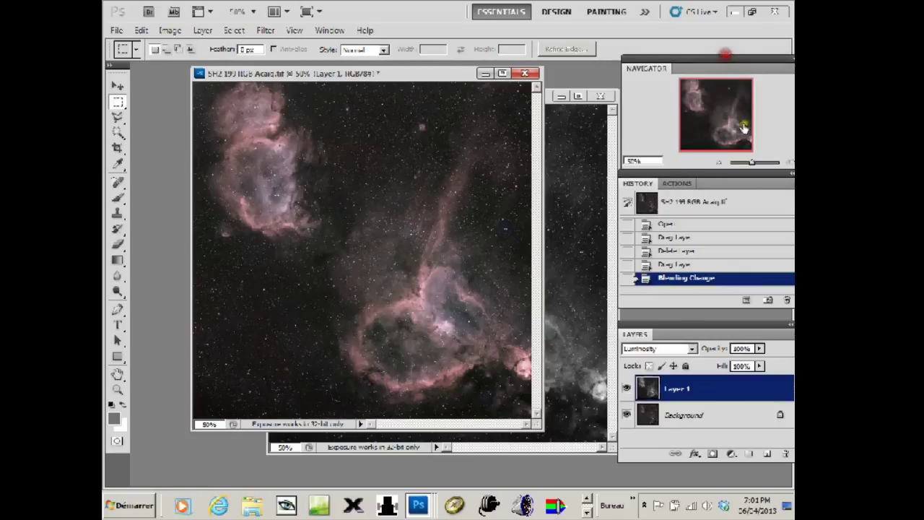
click(790, 162)
click(791, 162)
click(790, 162)
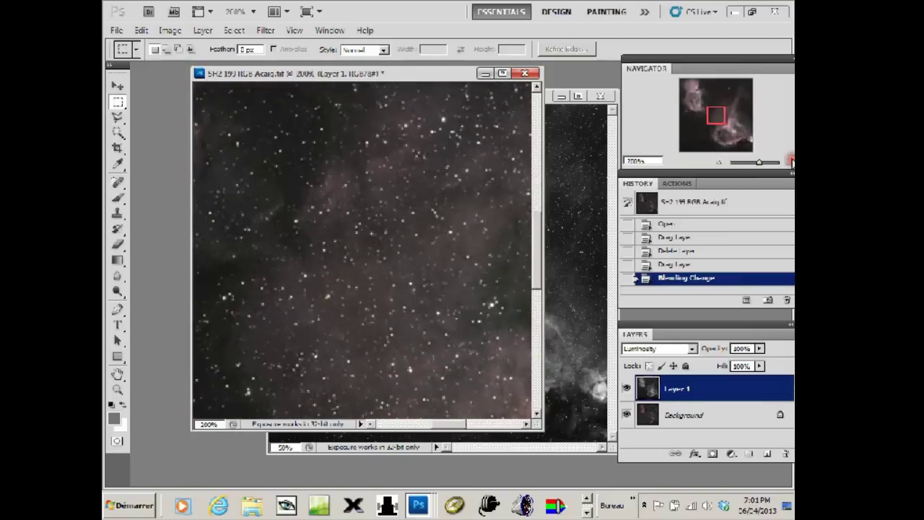
mouse_move(716, 120)
mouse_down()
mouse_move(728, 143)
mouse_move(715, 160)
mouse_move(712, 145)
mouse_up()
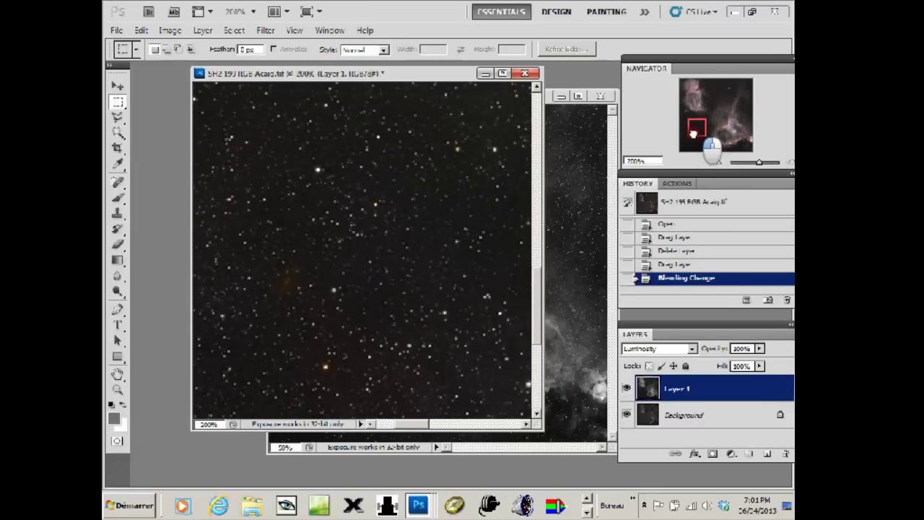
drag(696, 130, 698, 127)
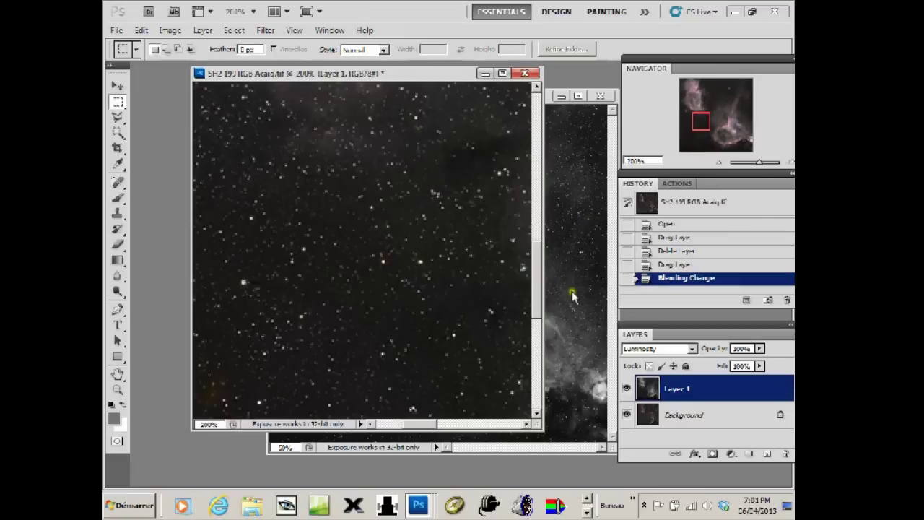
drag(535, 268, 535, 121)
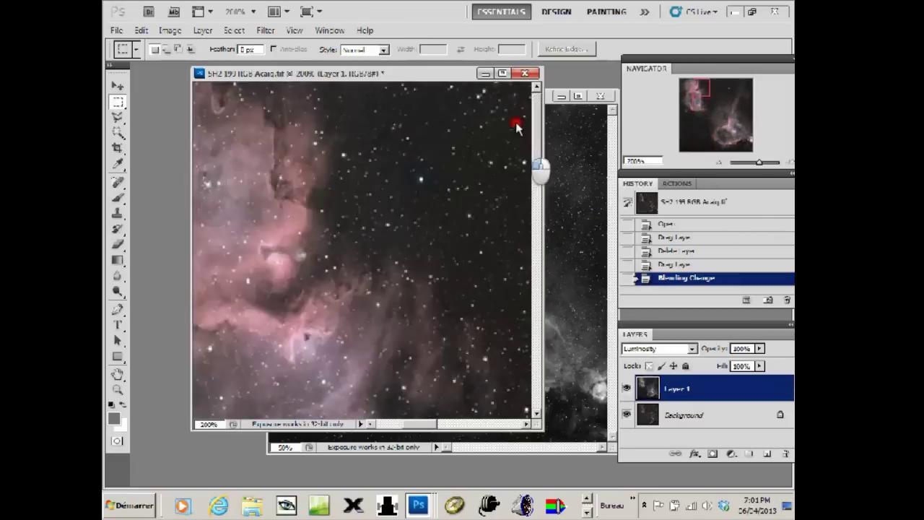
scroll(323, 268, down, 1)
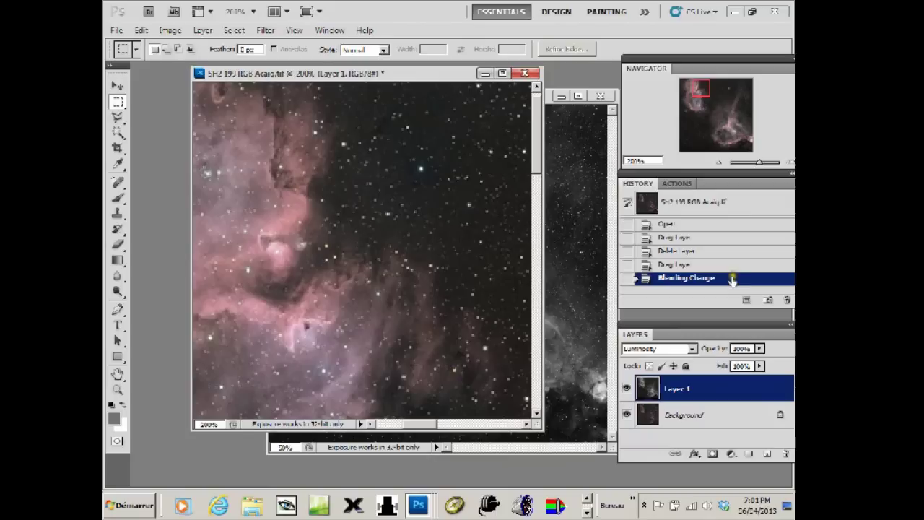
click(718, 162)
click(718, 162)
click(718, 162)
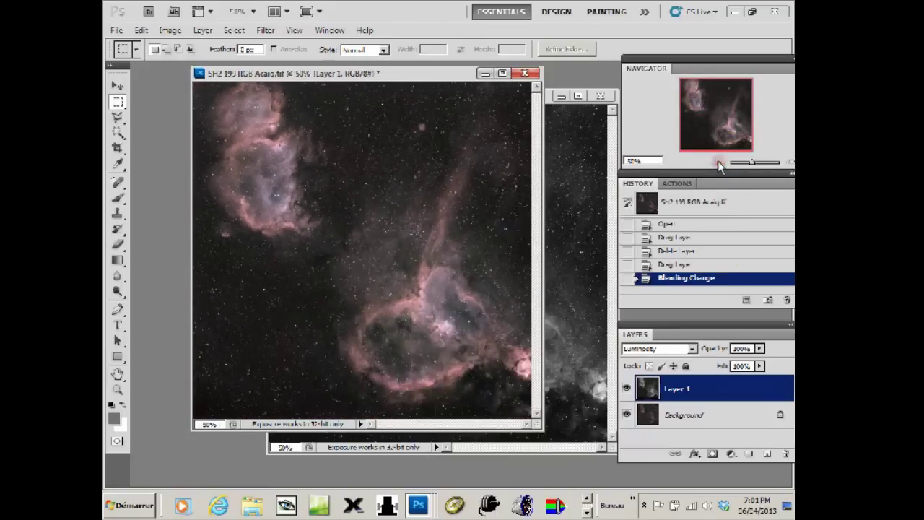
click(717, 162)
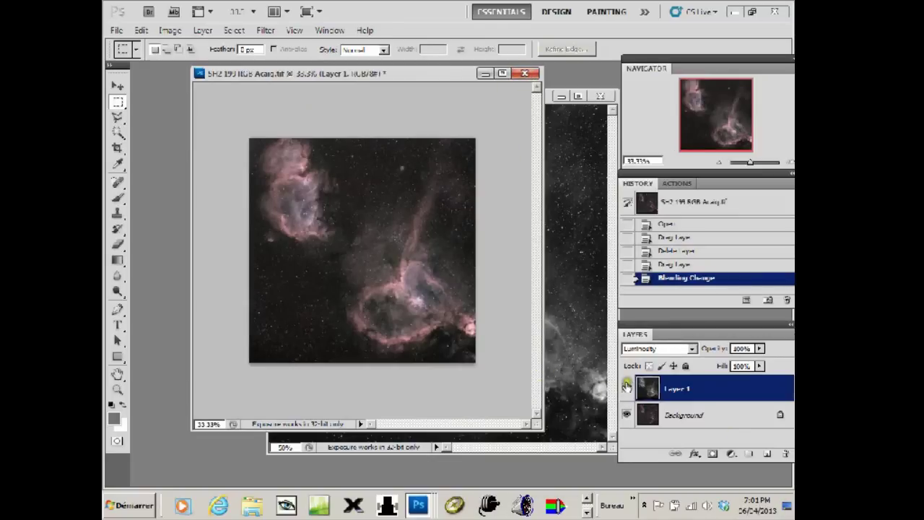
- Hide Layer 1 in the RGB image and bring the grayscale Ha document forward
click(626, 386)
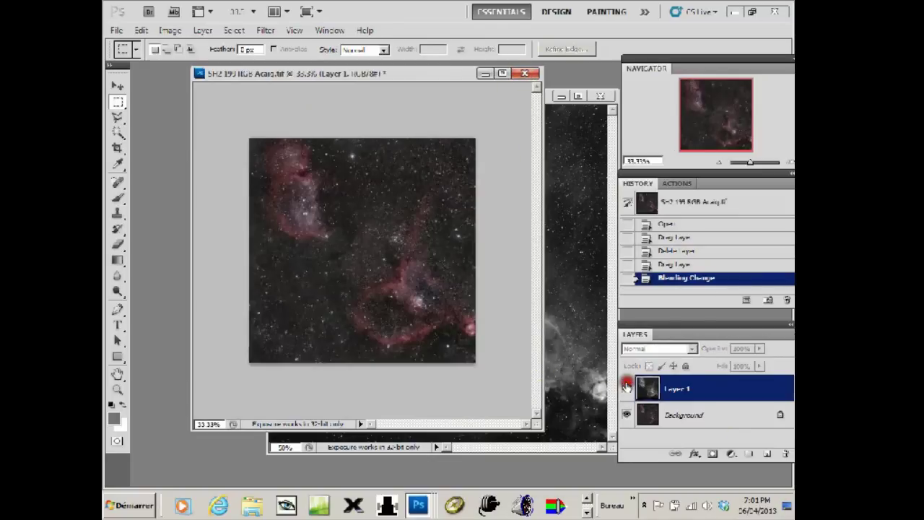
click(568, 413)
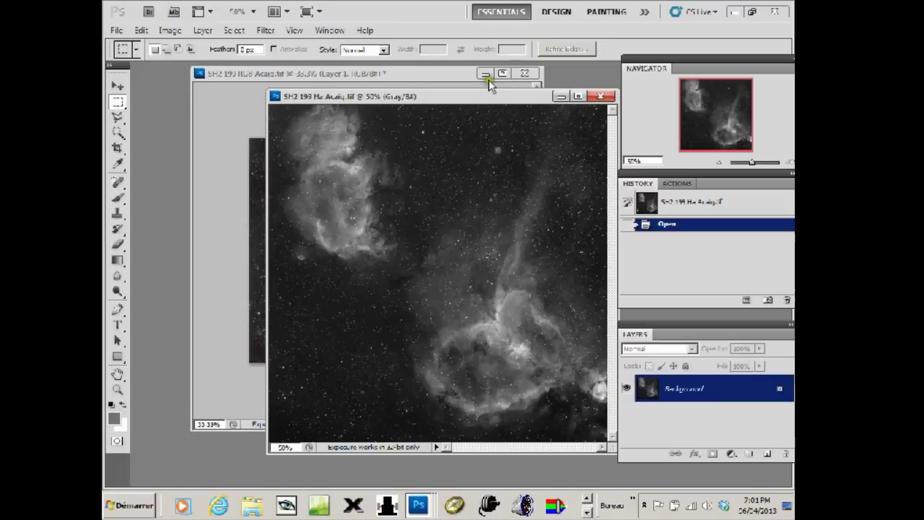
drag(488, 96, 453, 108)
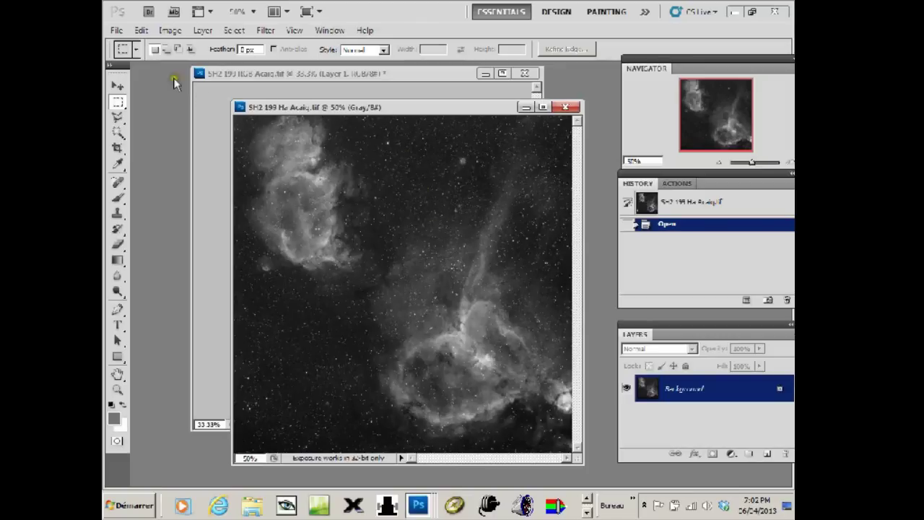
- Convert SH2 199 Ha Acalc.tif to RGB Color mode through Image > Mode
click(171, 30)
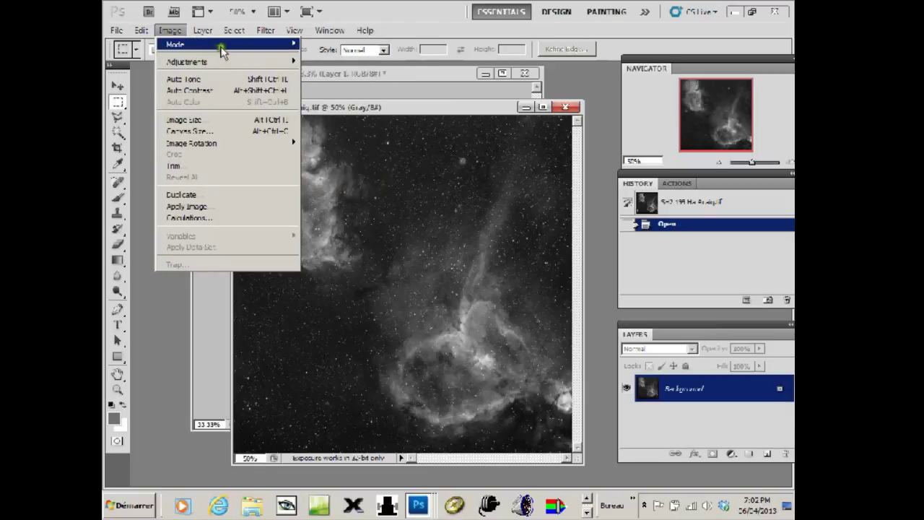
mouse_move(175, 44)
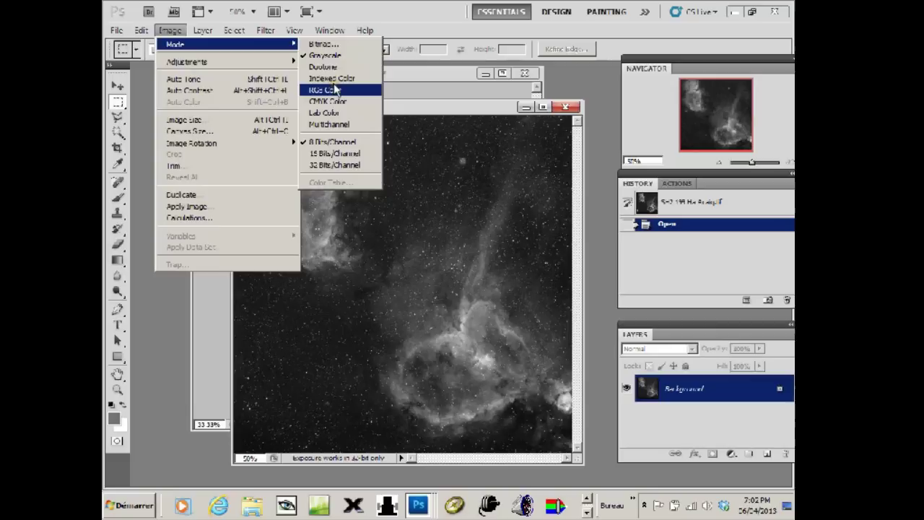
click(335, 90)
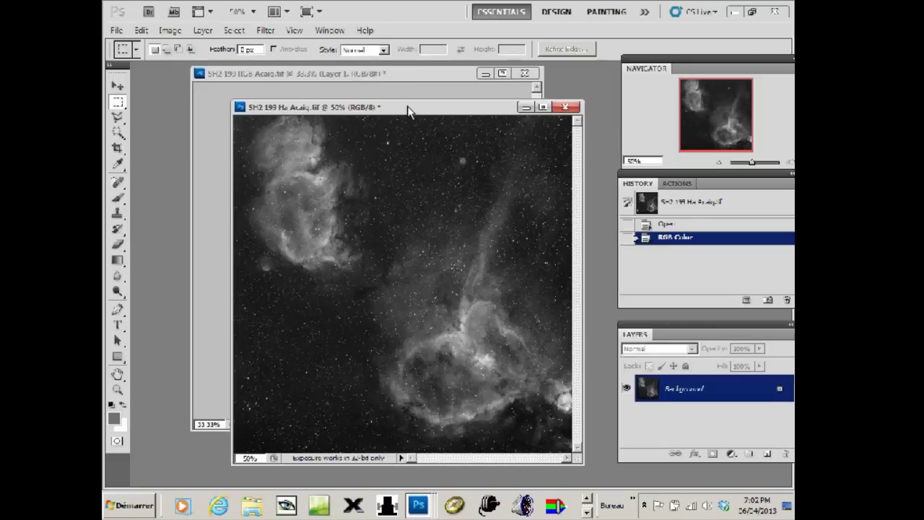
drag(408, 111, 419, 112)
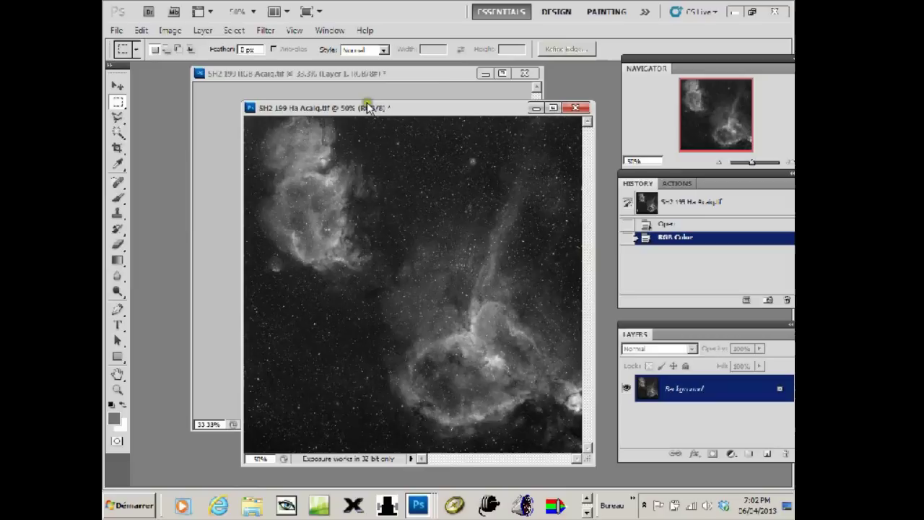
click(442, 92)
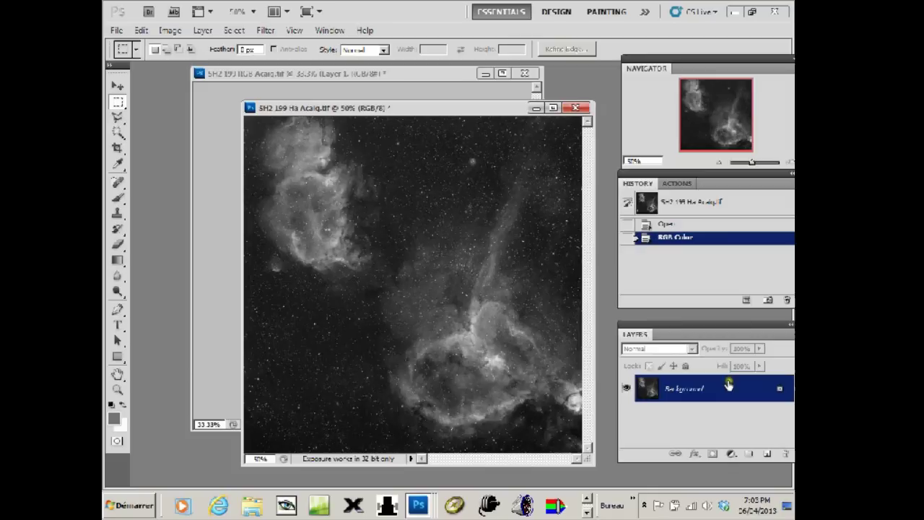
- Add a colorized Hue/Saturation adjustment with Hue 0 and Saturation 100 to tint the nebula red
click(731, 454)
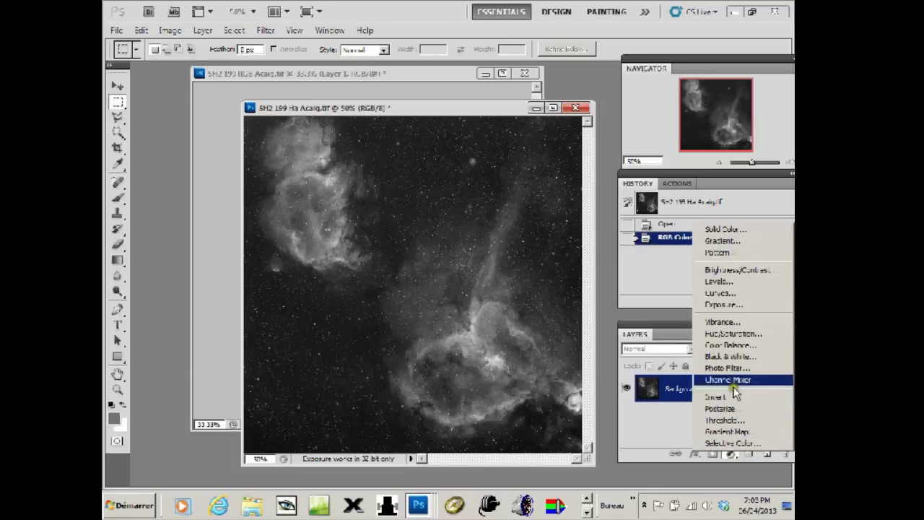
click(734, 334)
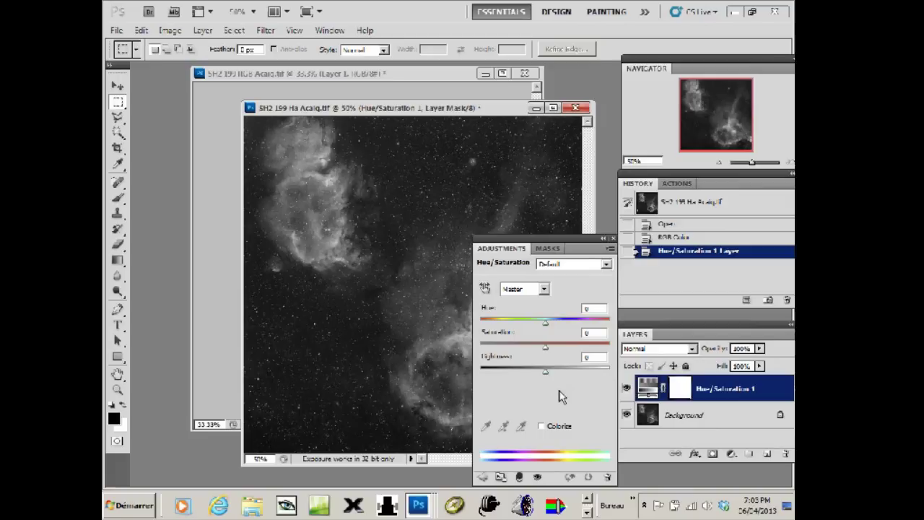
click(540, 426)
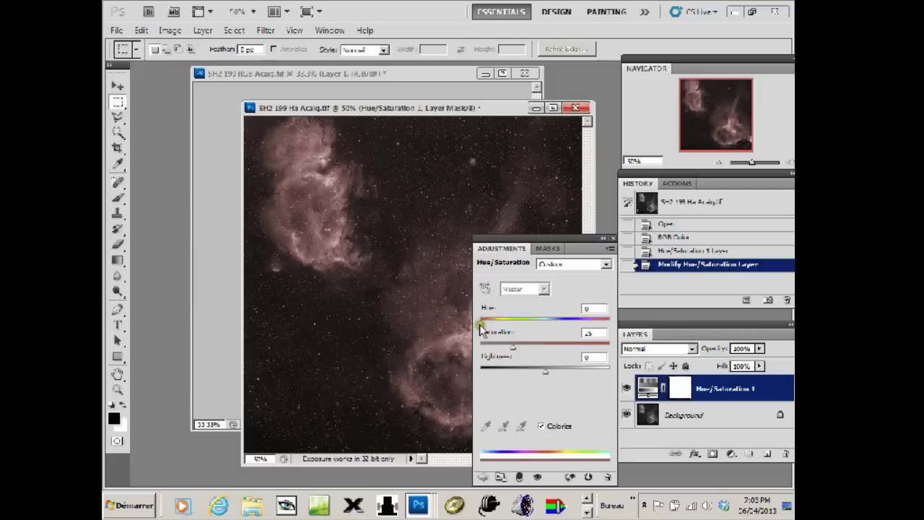
drag(481, 323, 589, 322)
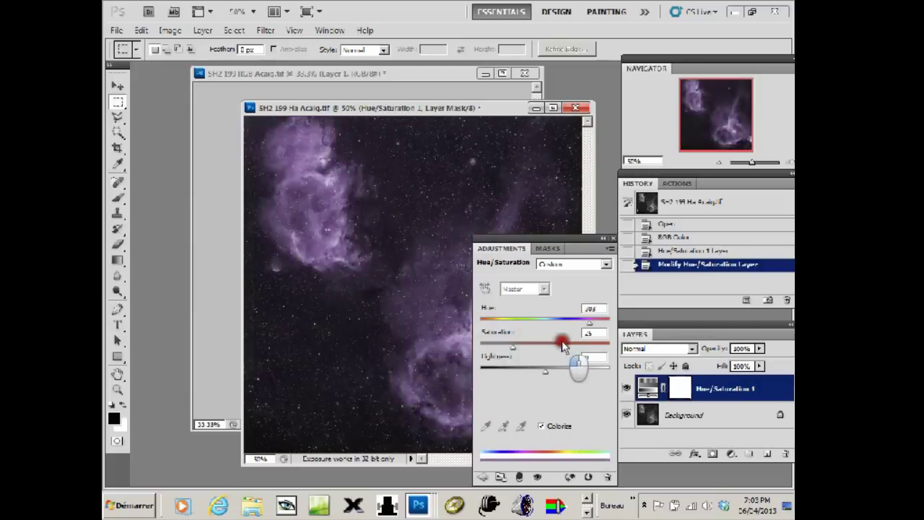
key(Escape)
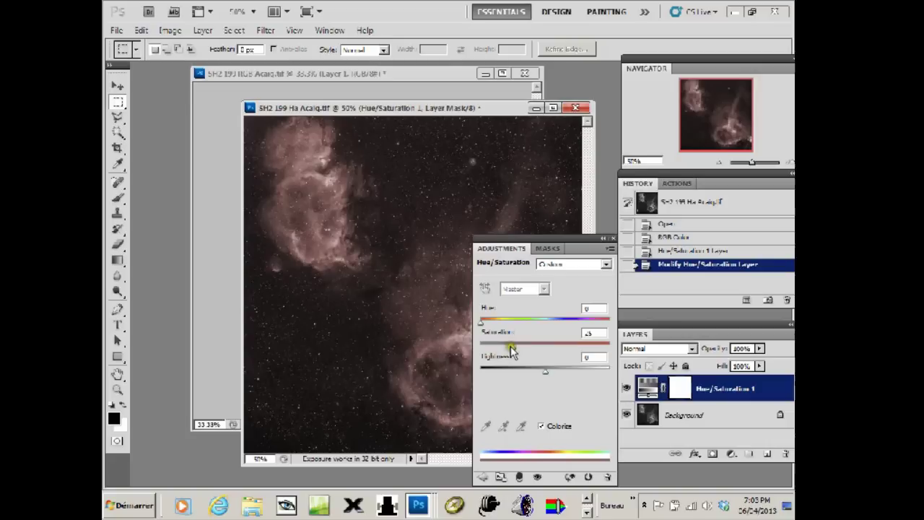
drag(512, 350, 613, 347)
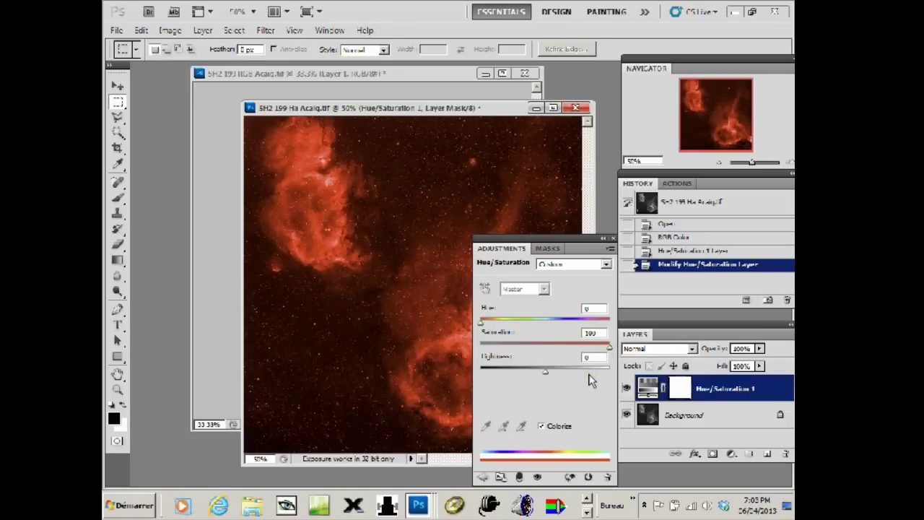
- Lower the Hue/Saturation Lightness to darken the red nebula, then collapse the Adjustments panel
click(545, 371)
mouse_move(544, 371)
mouse_down()
mouse_move(509, 375)
mouse_move(526, 376)
mouse_up()
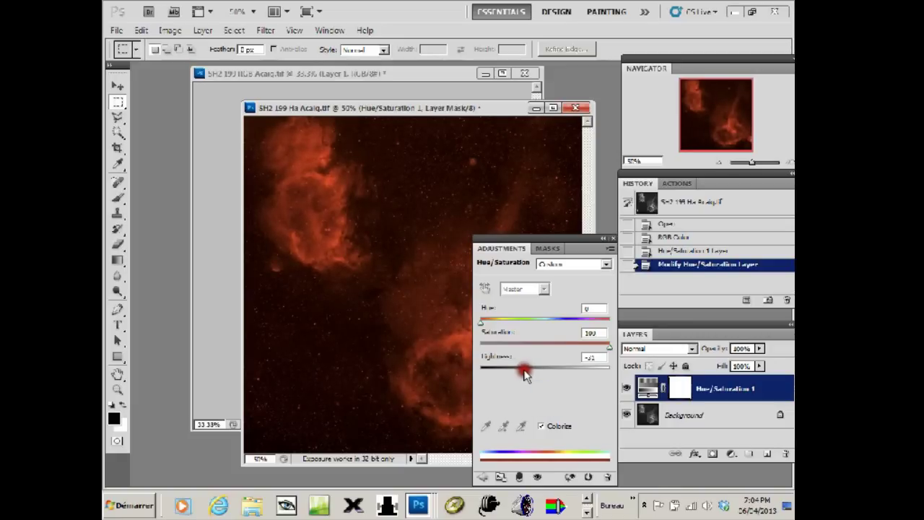
drag(526, 376, 515, 371)
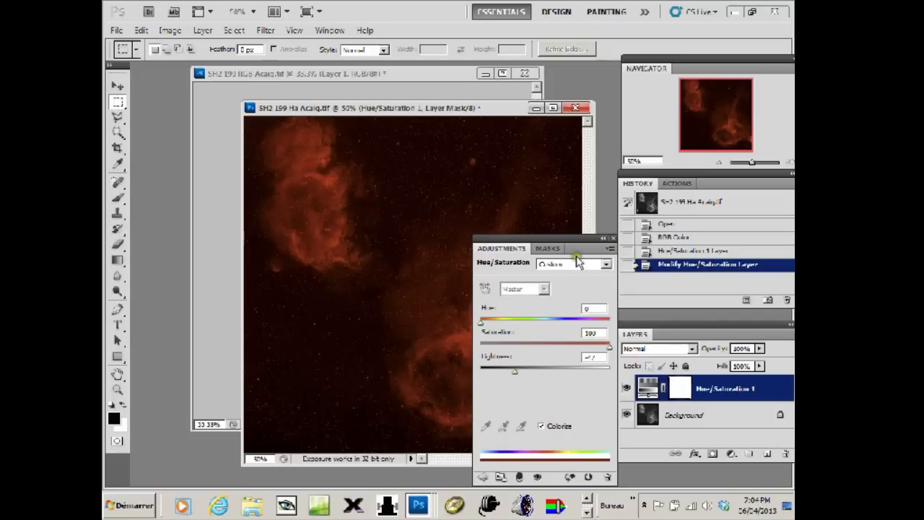
click(612, 238)
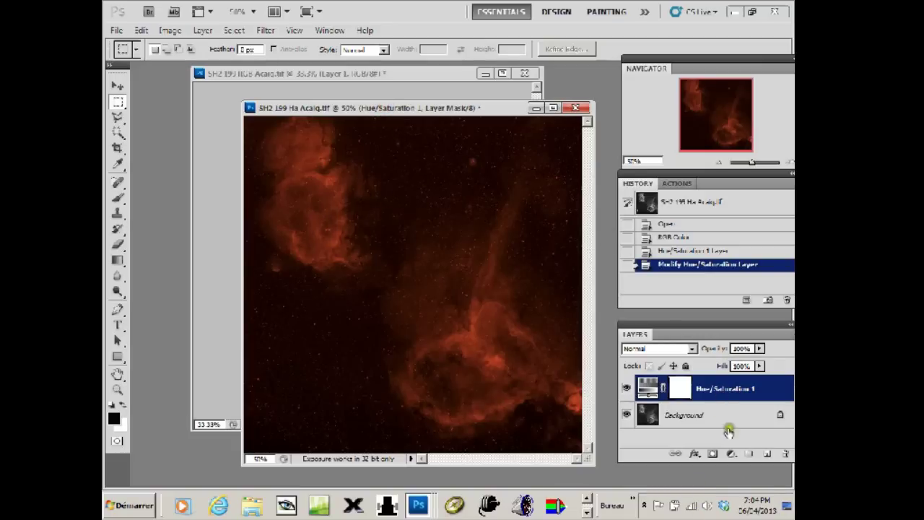
- Flatten the red Ha image into a single Background layer with Layer > Flatten Image
click(202, 30)
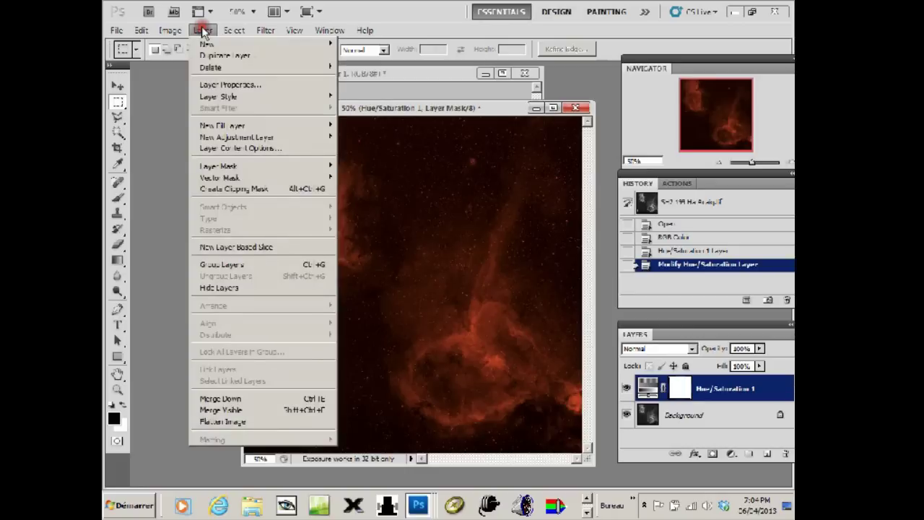
click(278, 422)
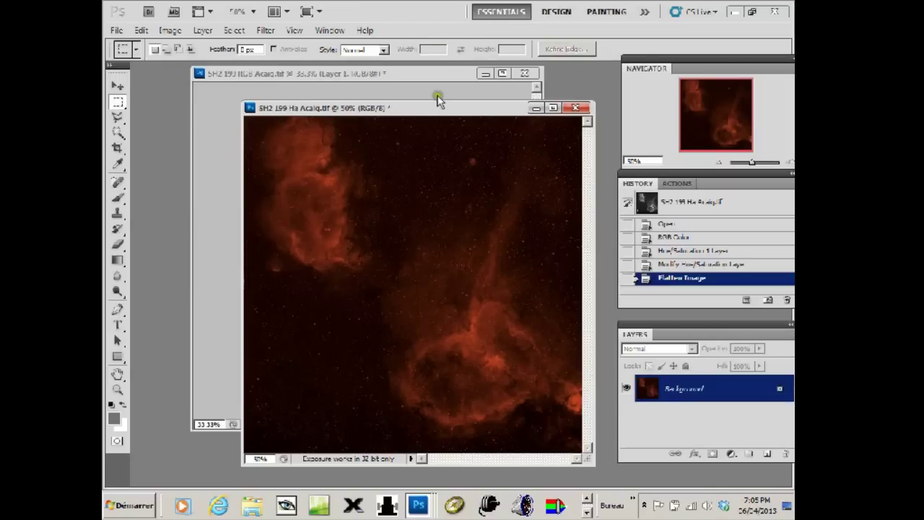
drag(450, 128, 357, 151)
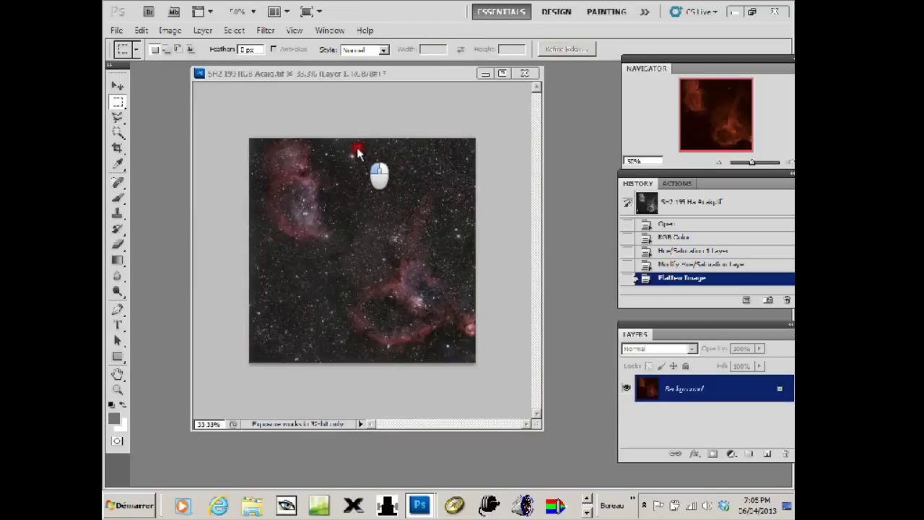
- Drag Layer 1 of the RGB image to the trash, then bring the Ha image forward
drag(357, 151, 366, 132)
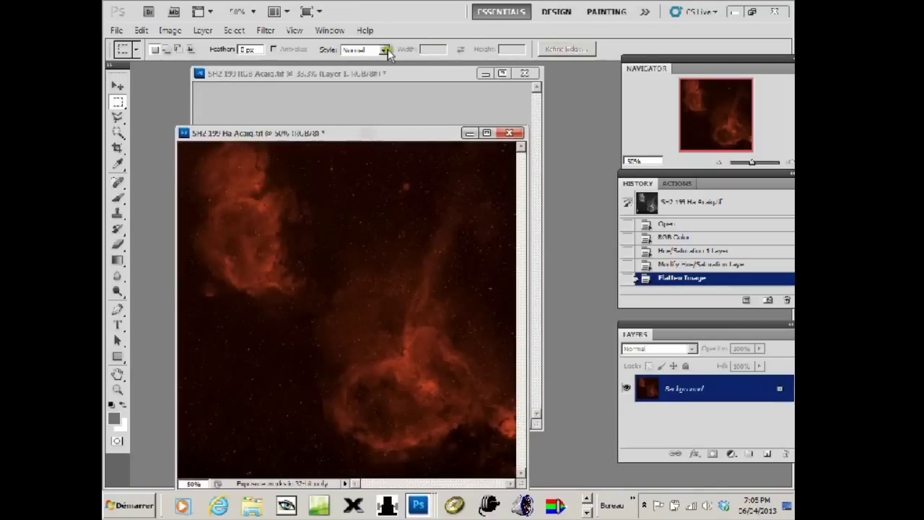
click(407, 75)
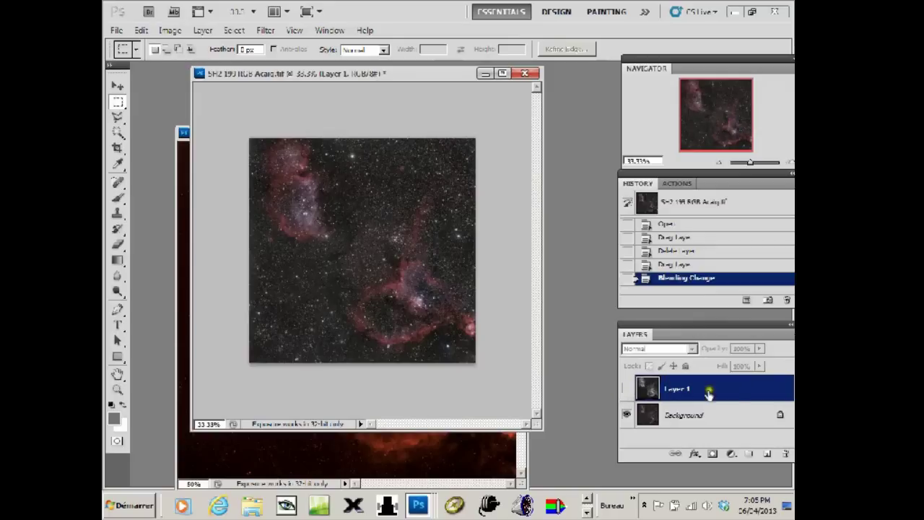
click(754, 402)
drag(754, 402, 786, 453)
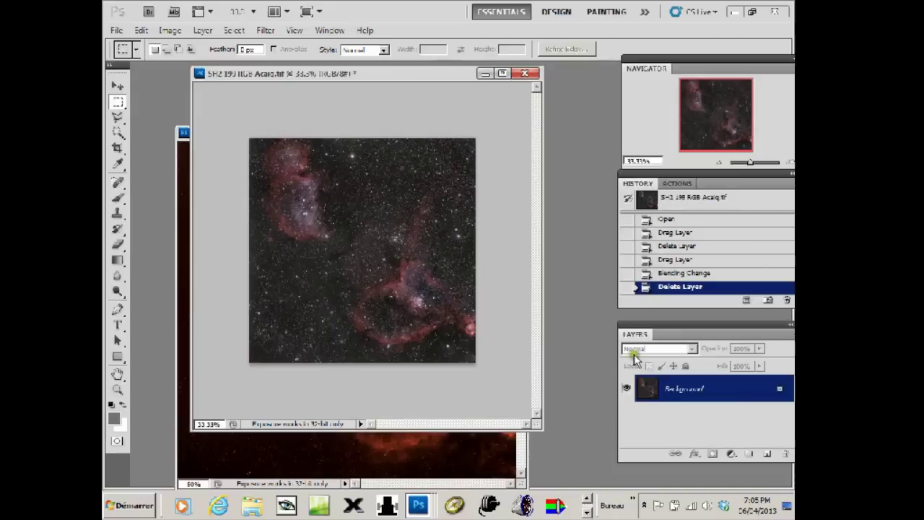
click(402, 445)
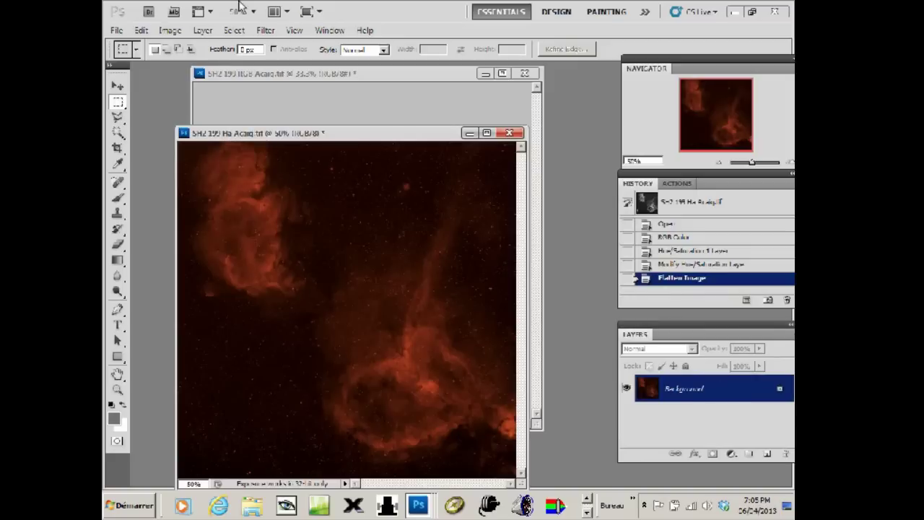
click(369, 115)
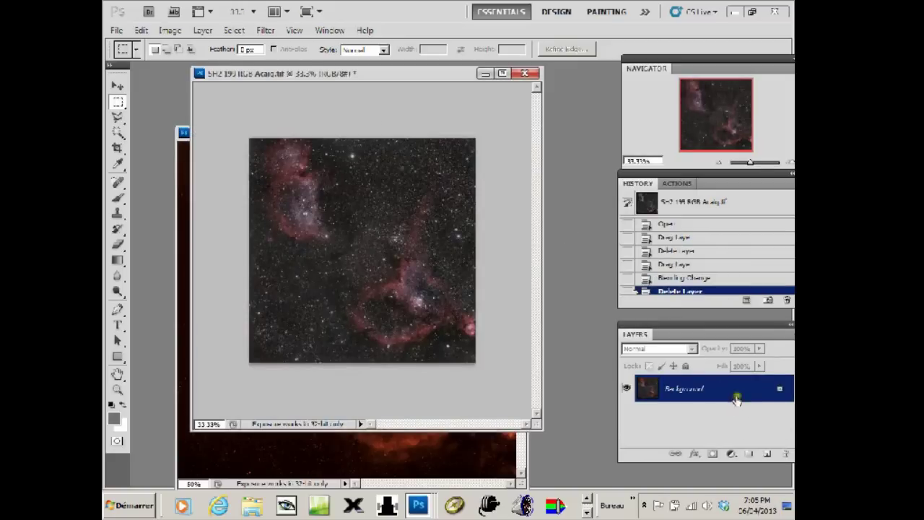
click(425, 445)
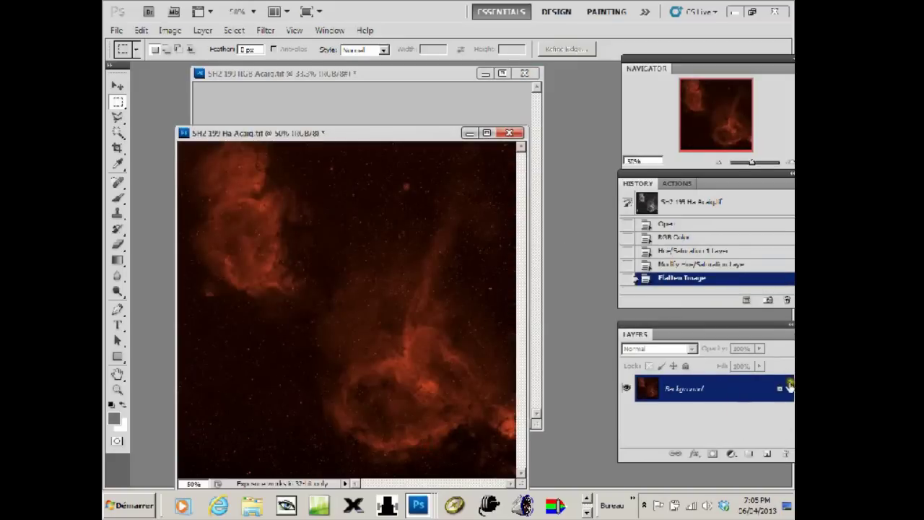
- Copy the Ha Background layer into the RGB image as a trial layer, then hide it
mouse_move(748, 389)
mouse_down()
mouse_move(514, 122)
mouse_move(450, 101)
mouse_up()
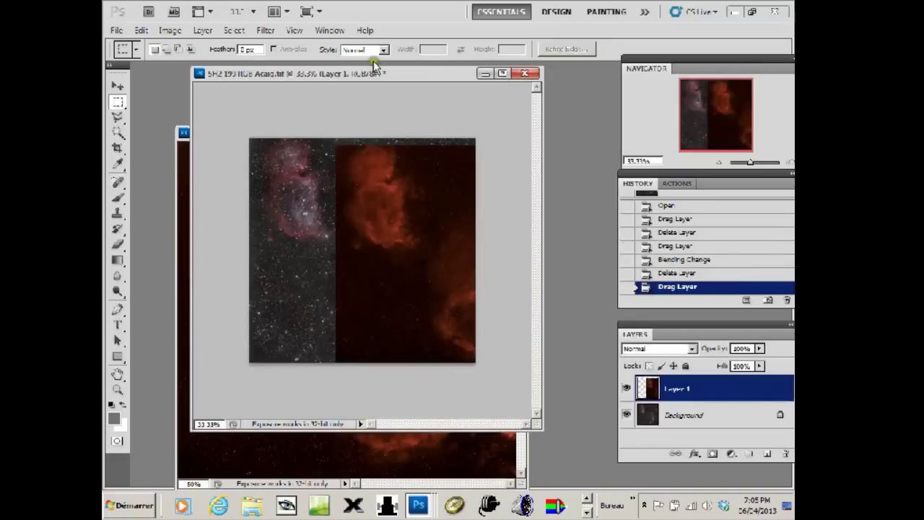
drag(447, 70, 502, 124)
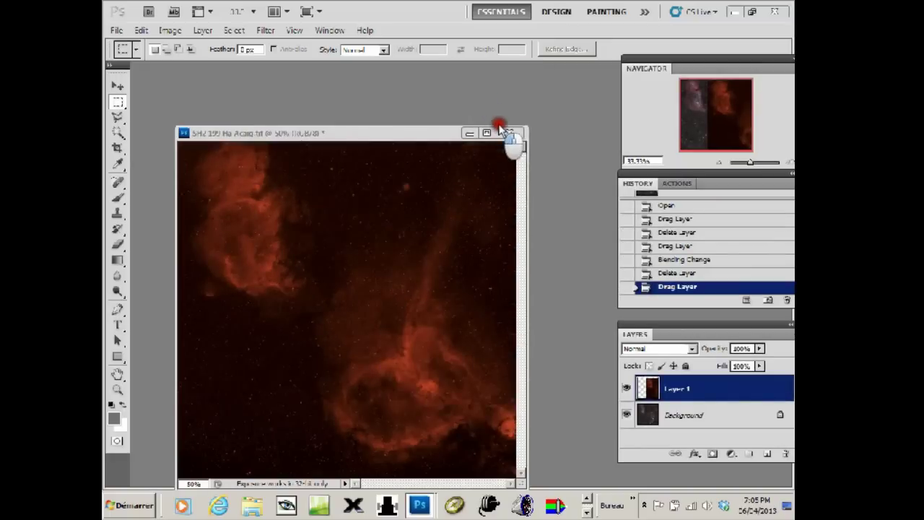
click(197, 330)
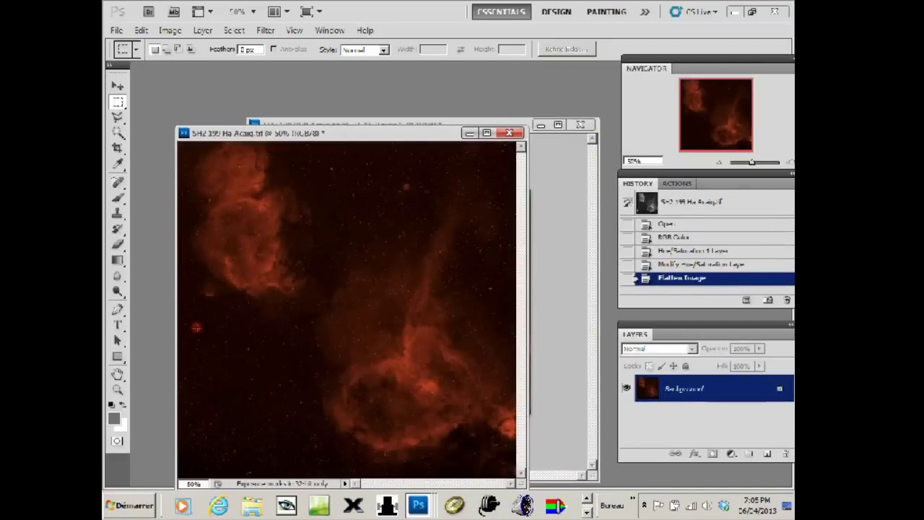
click(568, 379)
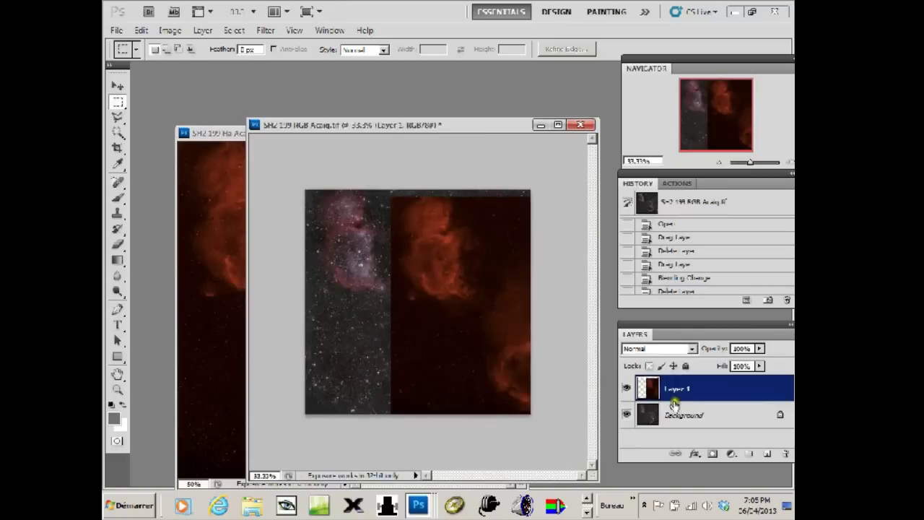
click(626, 388)
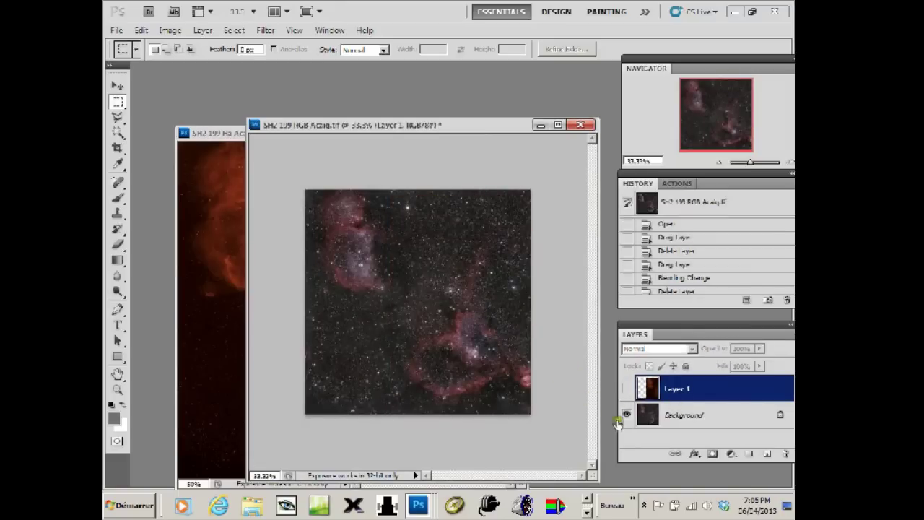
- Delete the trial Layer 1 and bring the RGB image window to the front
click(766, 400)
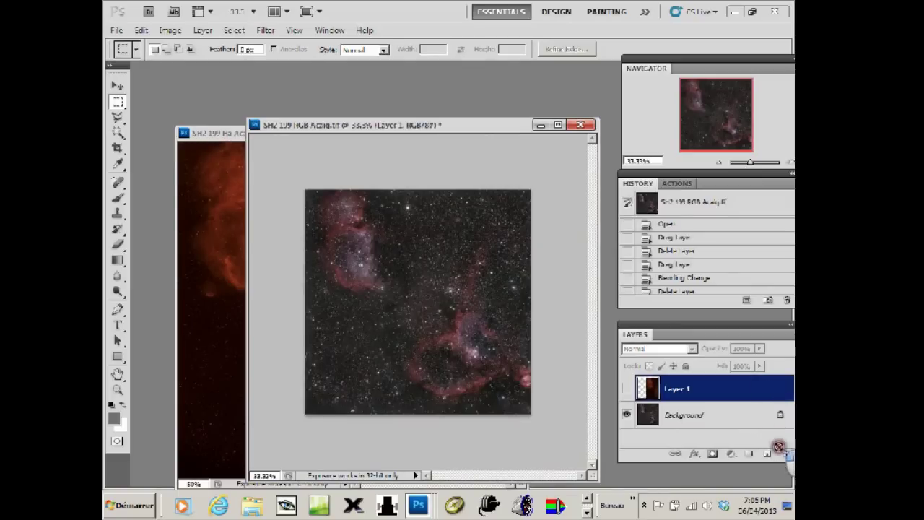
drag(765, 400, 786, 454)
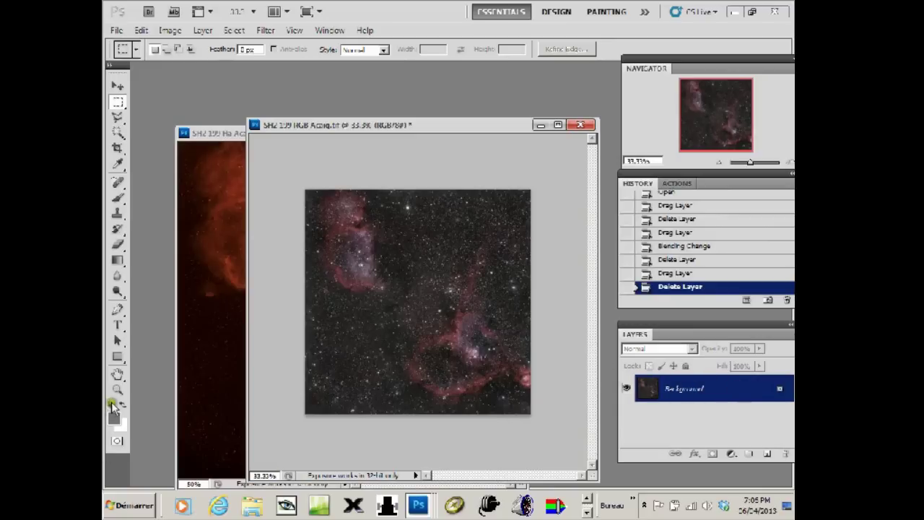
click(213, 311)
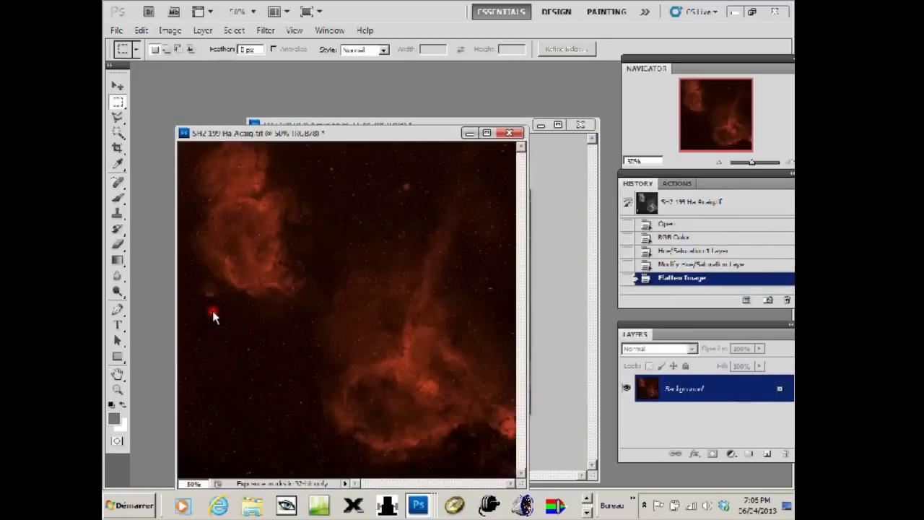
click(382, 130)
click(409, 123)
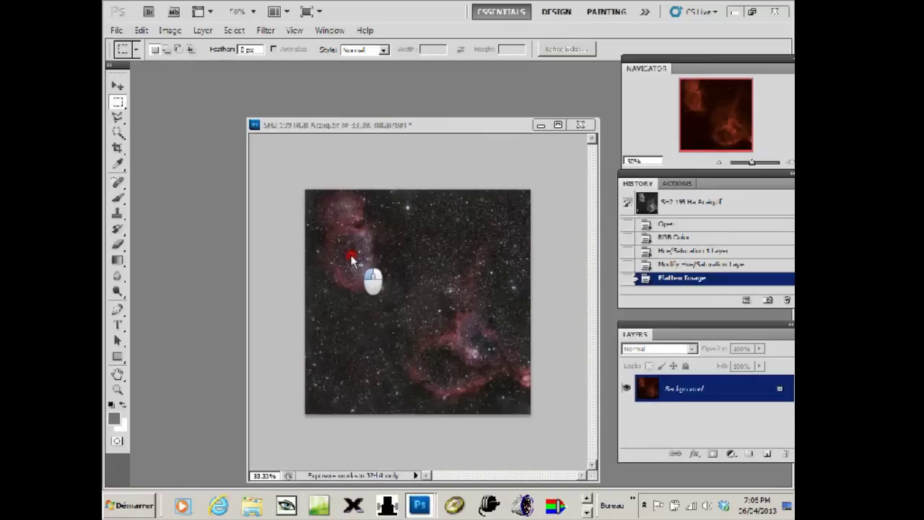
- Drag the flattened red Ha Background layer onto the RGB document as Layer 1
click(323, 258)
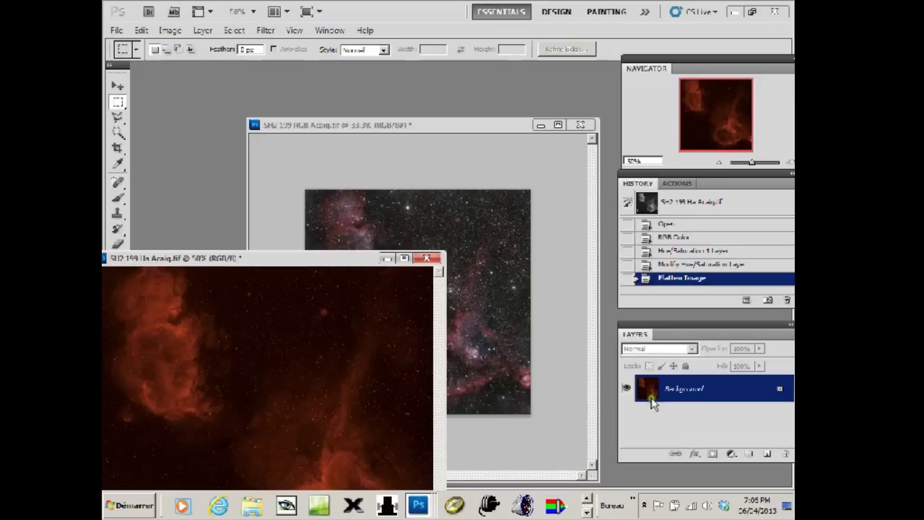
mouse_move(649, 392)
mouse_down()
mouse_move(732, 385)
mouse_move(714, 407)
mouse_move(725, 390)
mouse_up()
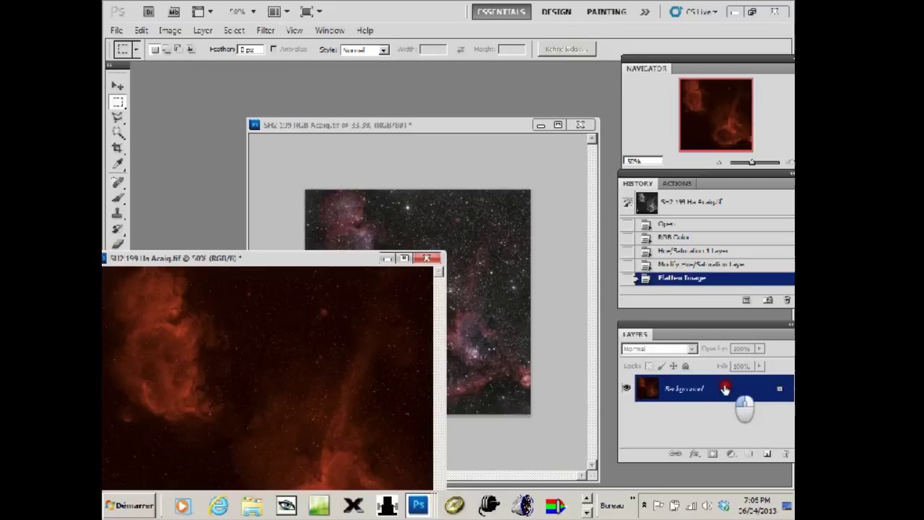
drag(725, 390, 462, 188)
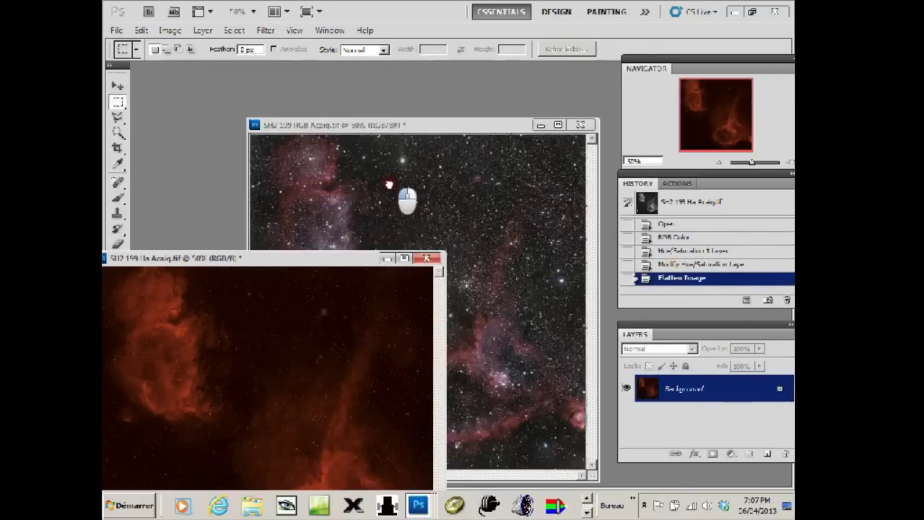
drag(389, 185, 394, 190)
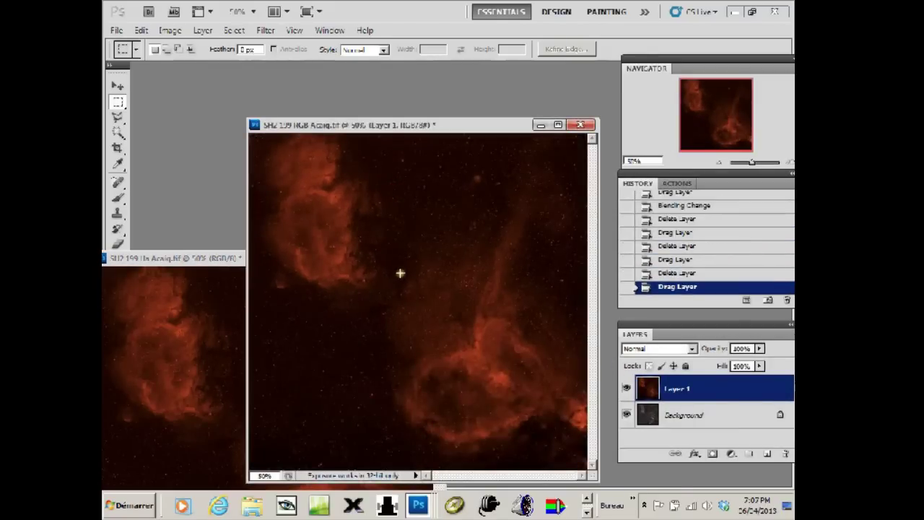
click(627, 388)
click(627, 389)
click(628, 389)
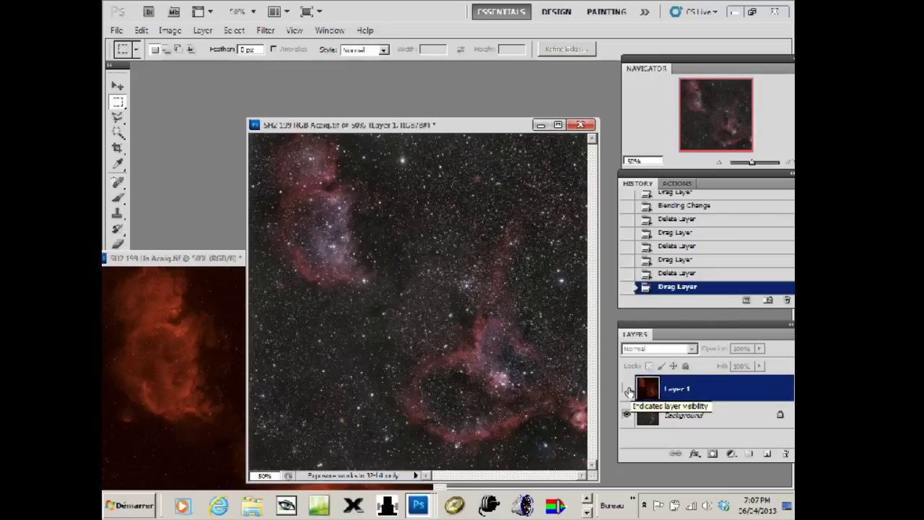
click(628, 389)
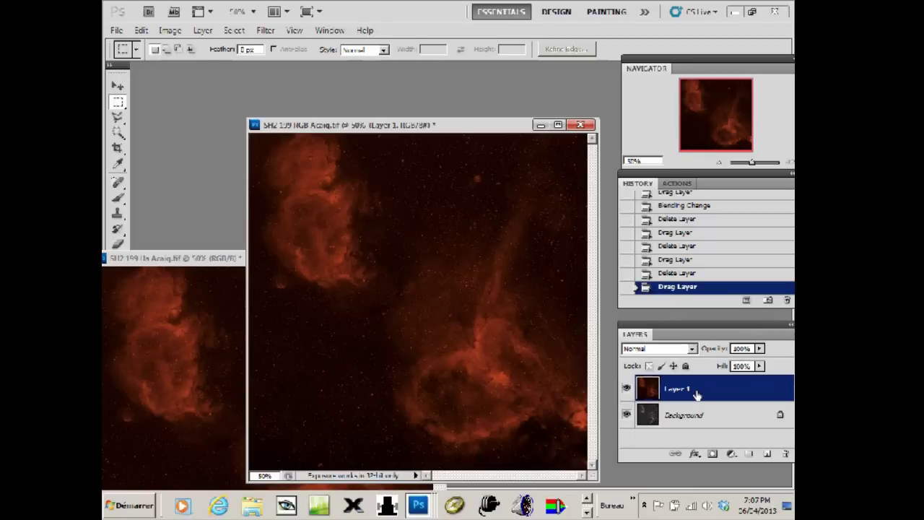
- Change Layer 1's blend mode from Normal to Lighten in the Layers panel
click(692, 349)
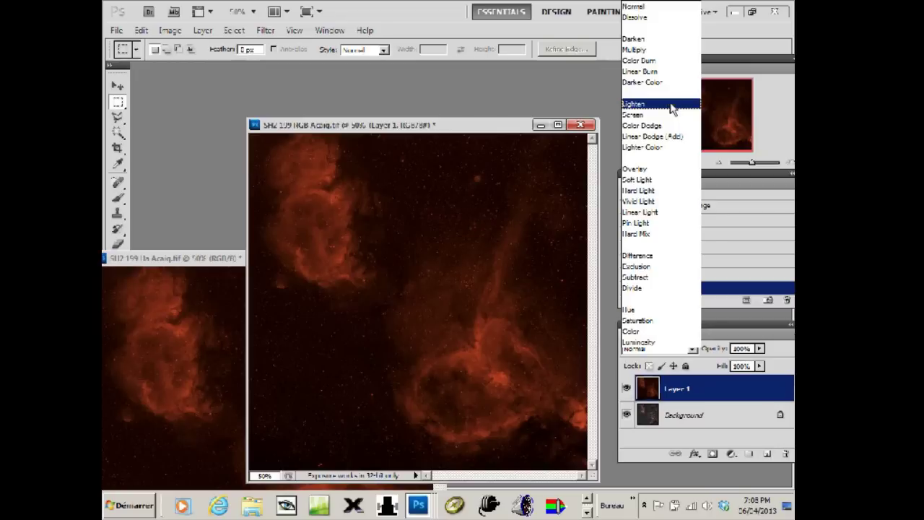
click(671, 108)
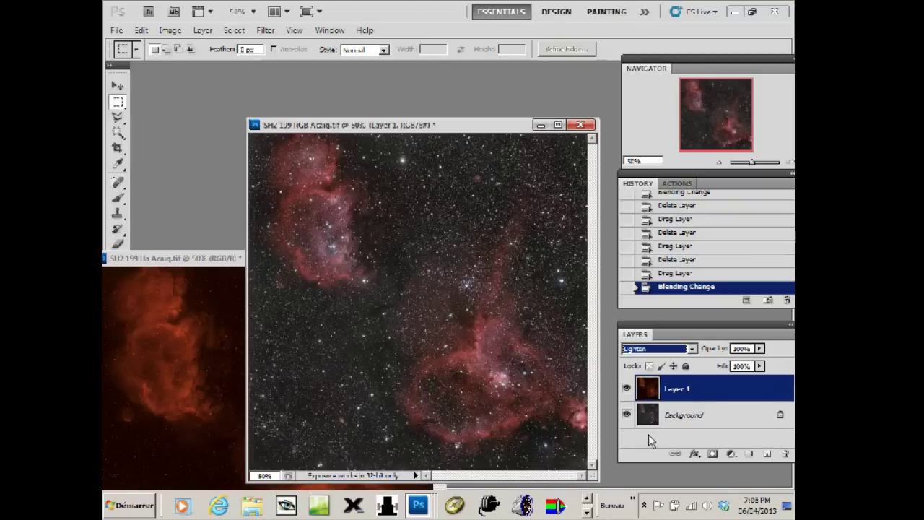
click(625, 388)
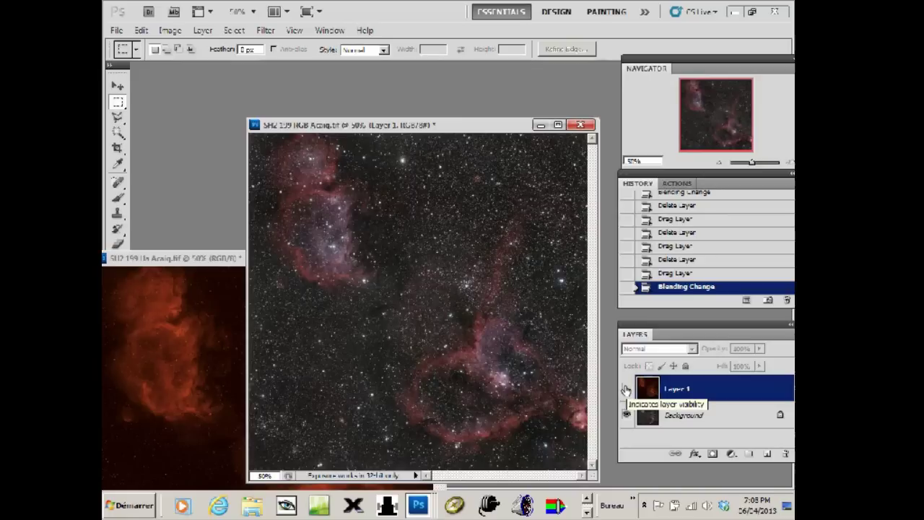
click(625, 388)
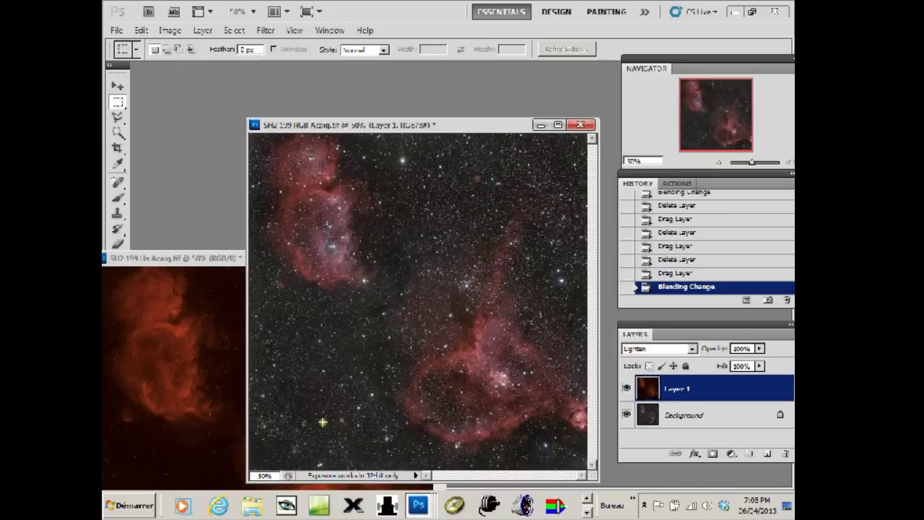
click(789, 162)
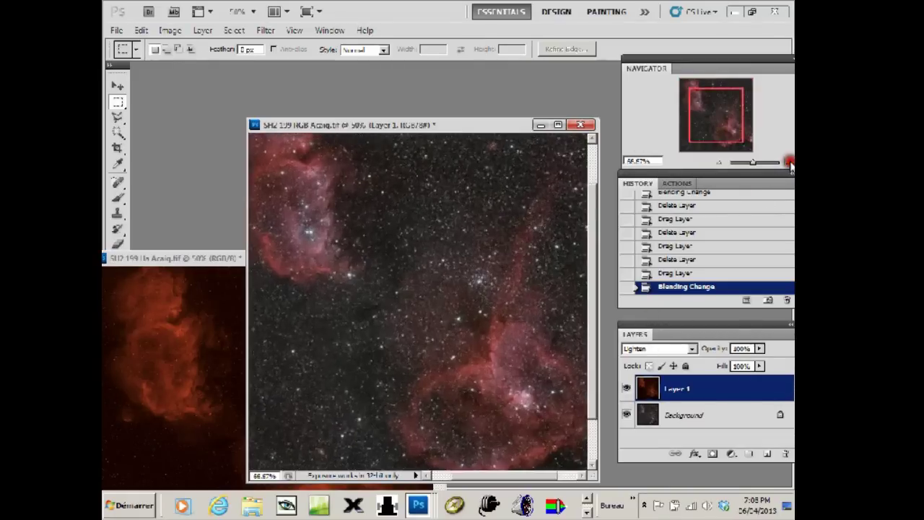
click(789, 163)
mouse_move(708, 108)
mouse_down()
mouse_move(713, 127)
mouse_move(702, 134)
mouse_up()
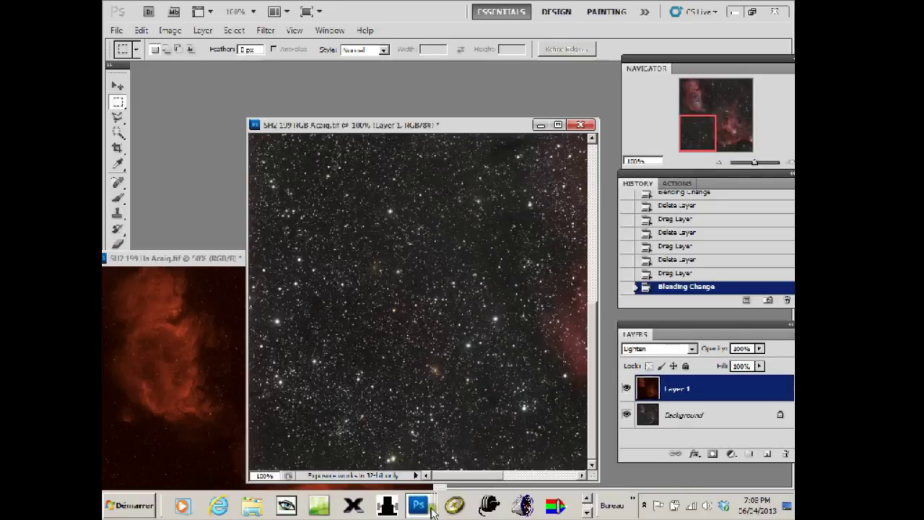
click(720, 162)
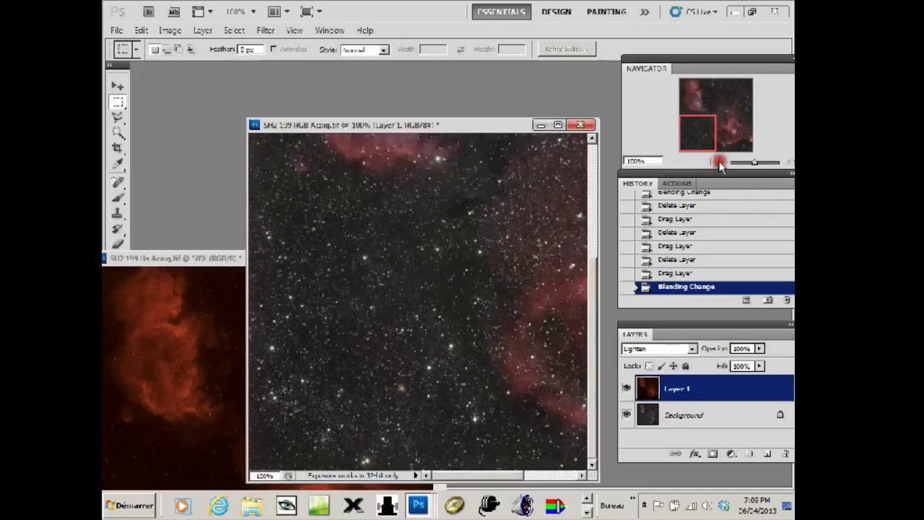
click(720, 162)
click(720, 161)
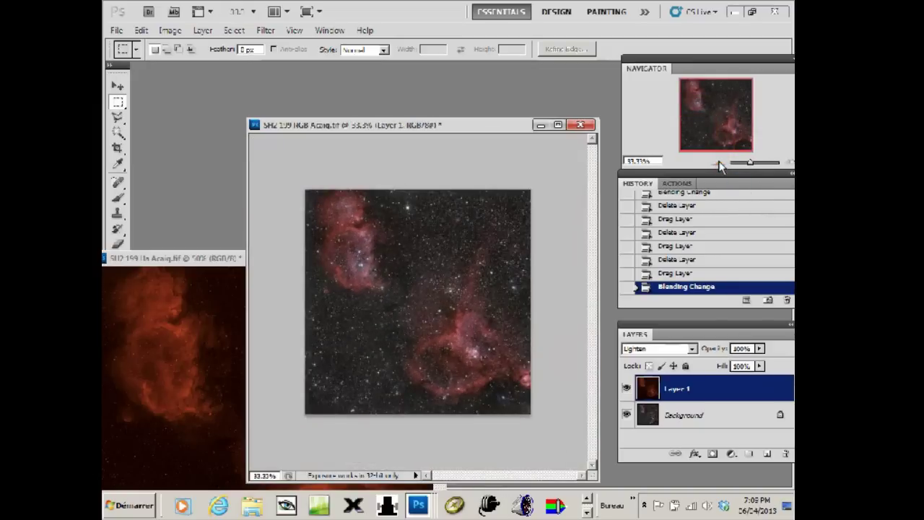
click(791, 163)
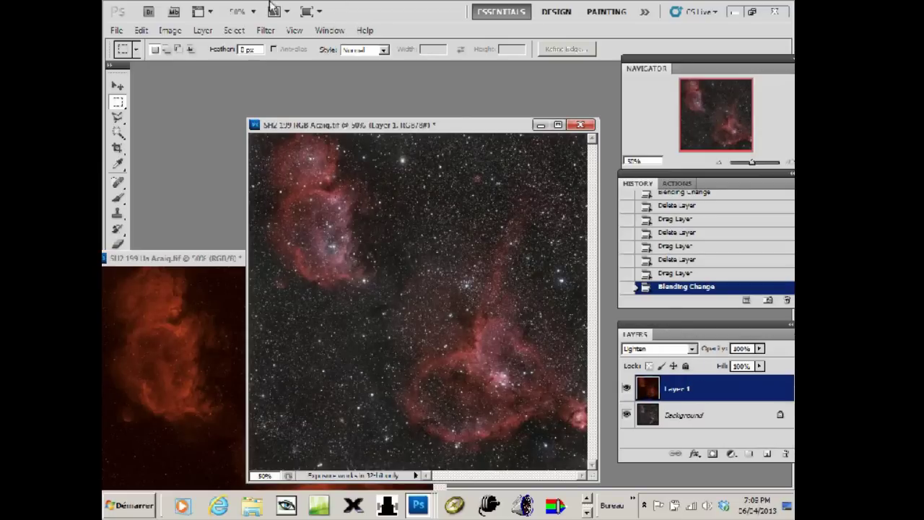
- Flatten the document with Layer > Flatten Image into one Background layer
click(201, 30)
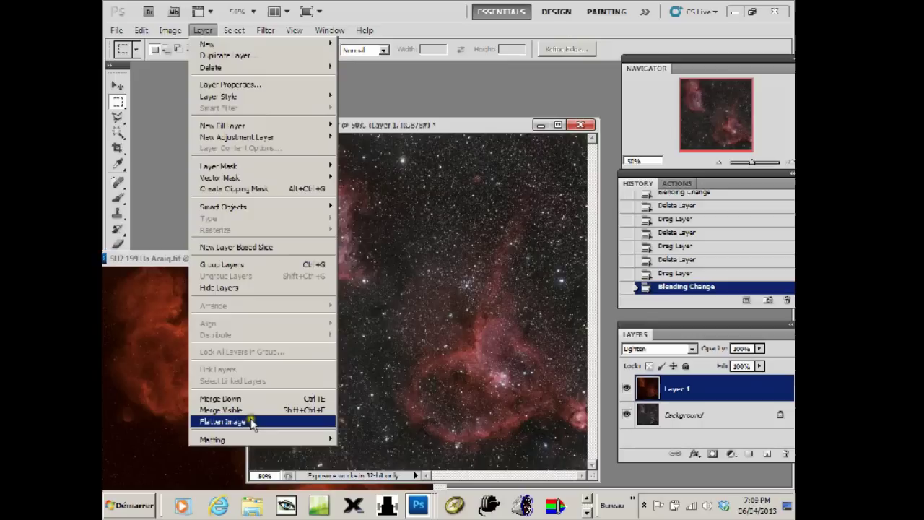
click(250, 421)
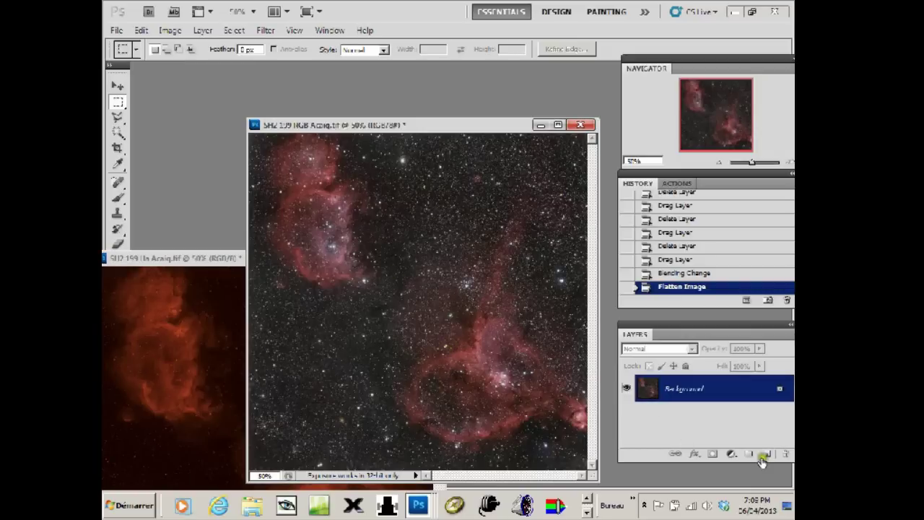
- Add a Vibrance 1 adjustment layer with raised Vibrance and slightly raised Saturation
click(728, 455)
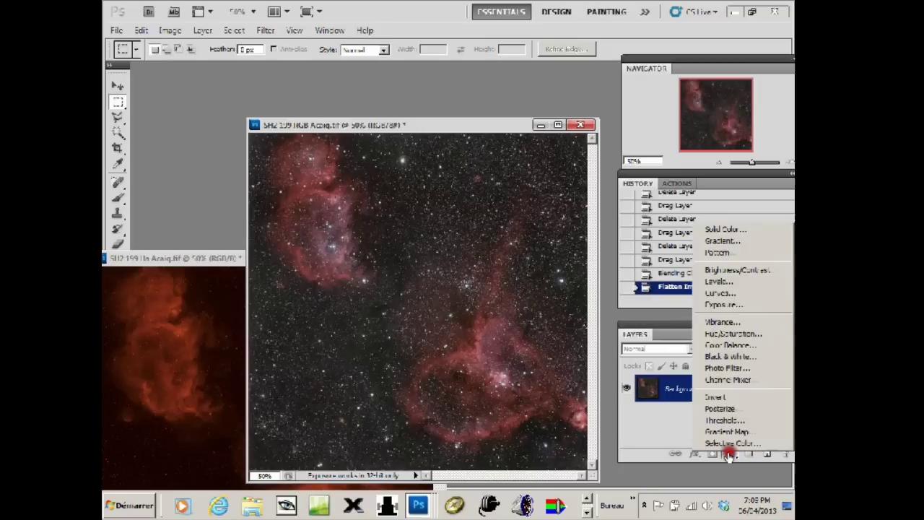
click(742, 323)
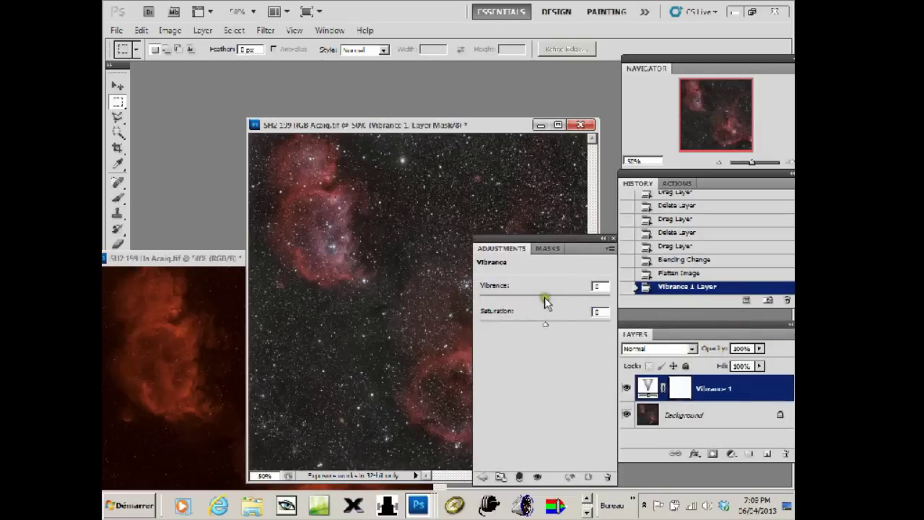
drag(544, 297, 585, 304)
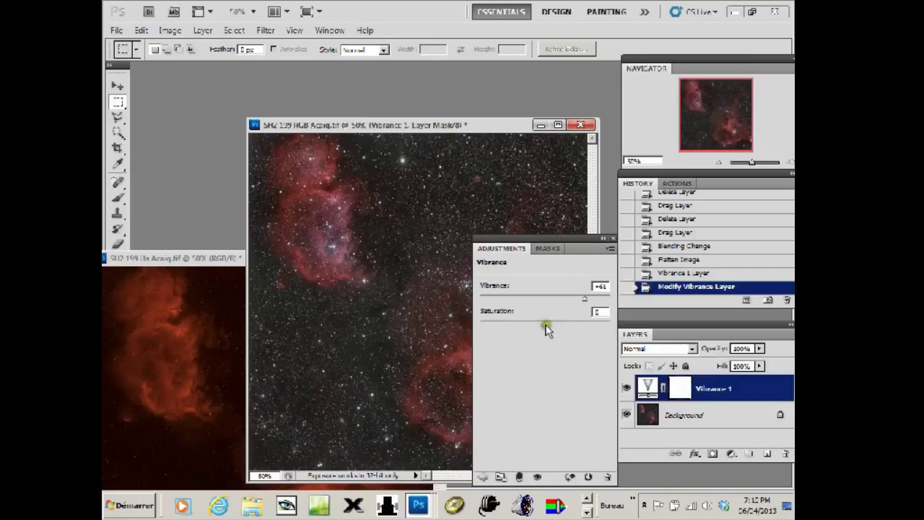
drag(546, 327, 562, 331)
double_click(561, 238)
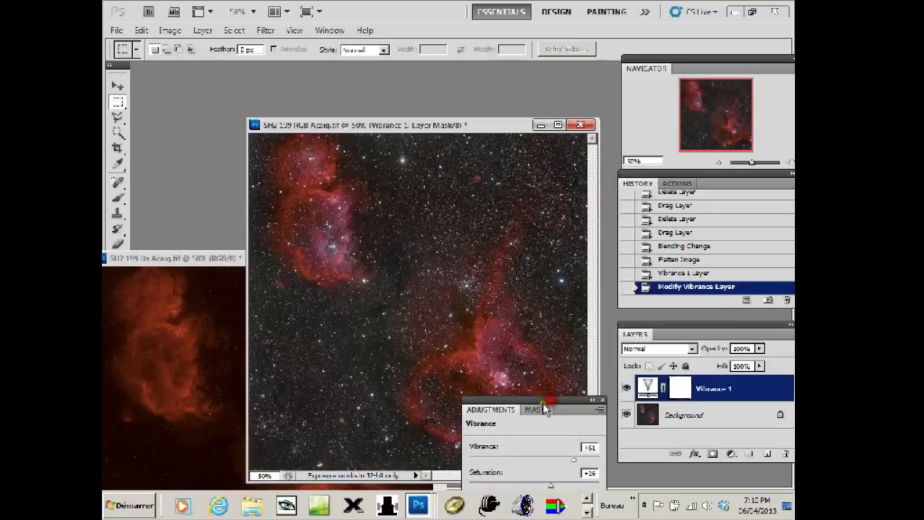
drag(576, 462, 556, 459)
click(597, 399)
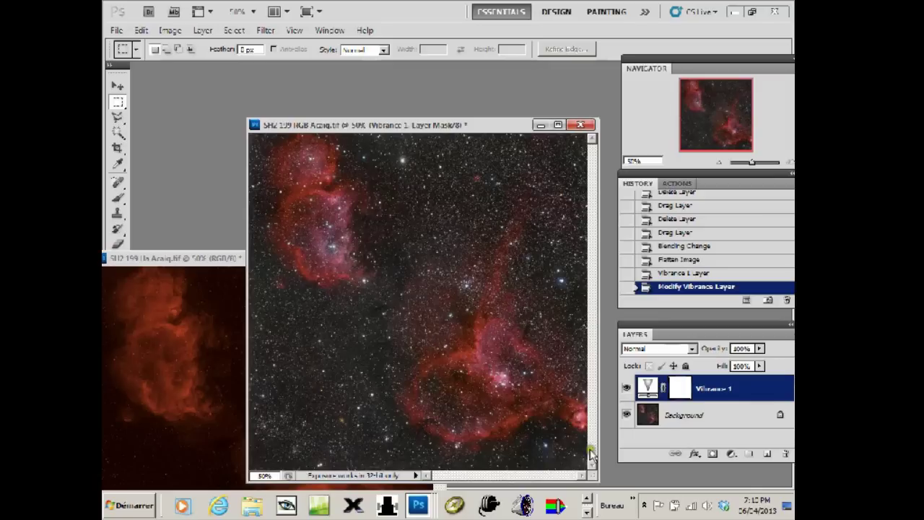
- Hide Vibrance 1 to compare, float the Layers panel, then drag Vibrance 1 to the trash
click(627, 388)
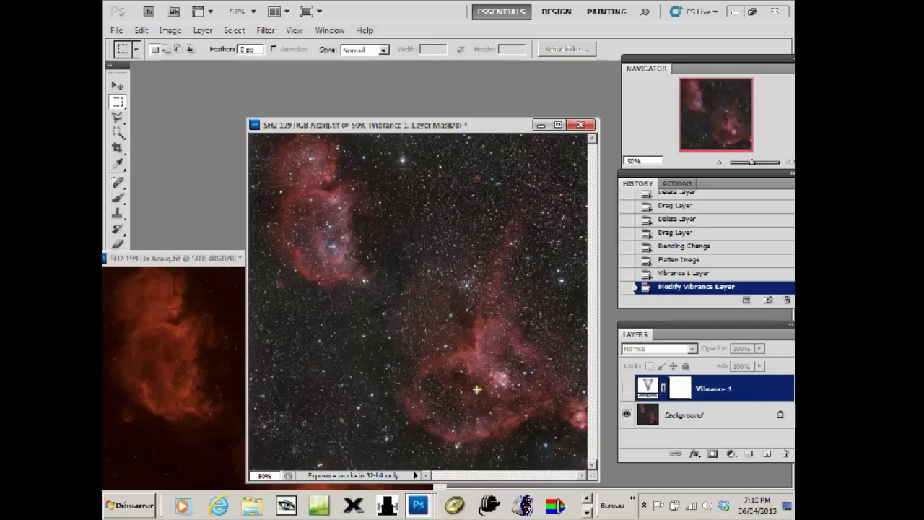
click(754, 388)
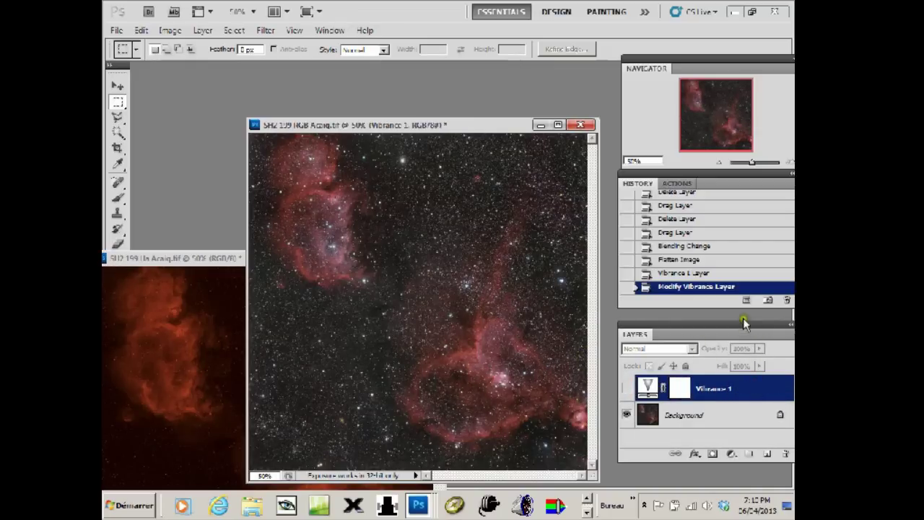
drag(744, 323, 707, 324)
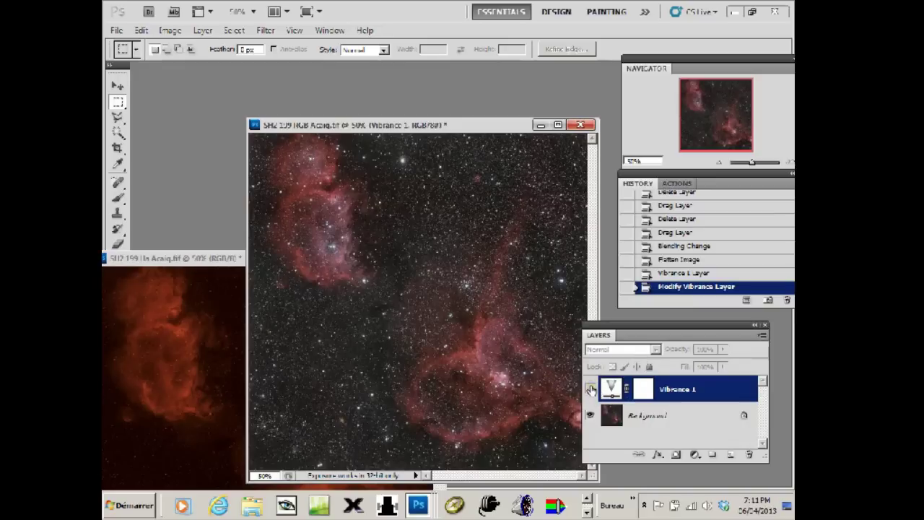
drag(612, 389, 749, 456)
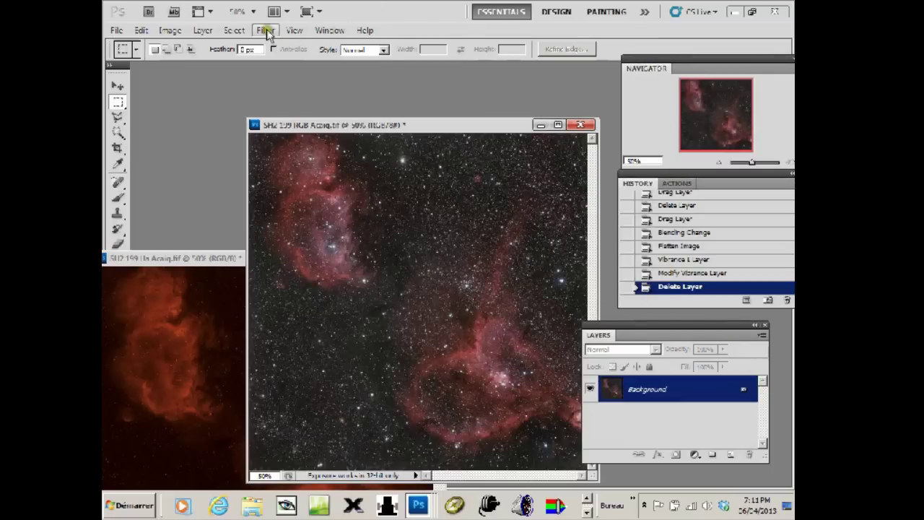
- Show a floating Histogram panel with Channel set to Colors, and shift the image window up-left
click(329, 30)
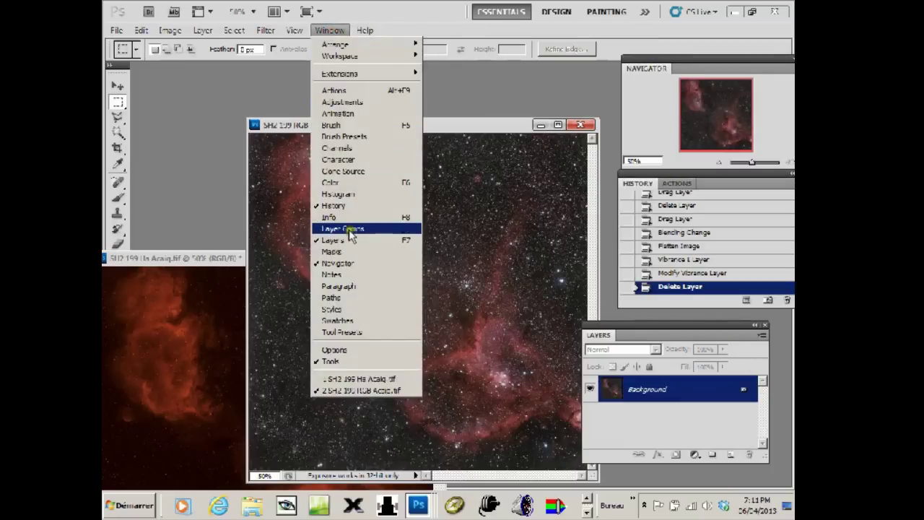
click(339, 195)
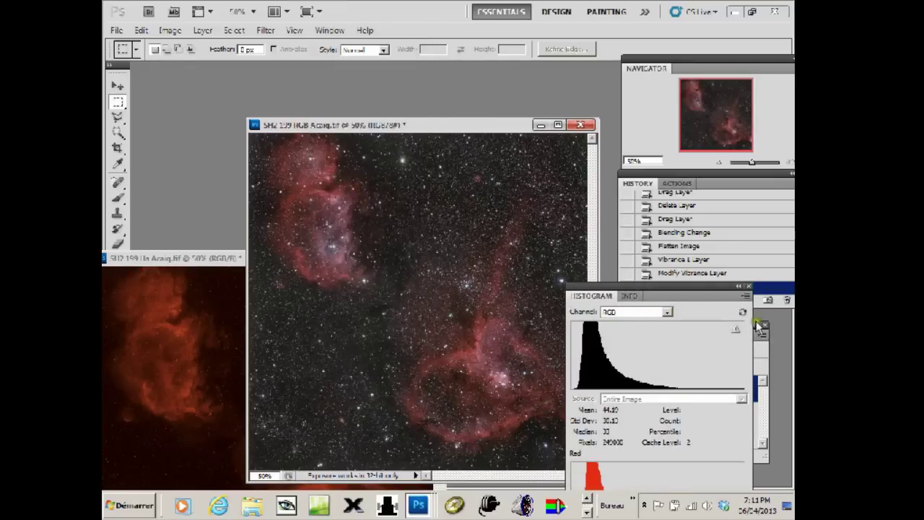
mouse_move(691, 286)
mouse_down()
mouse_move(690, 176)
mouse_move(699, 159)
mouse_up()
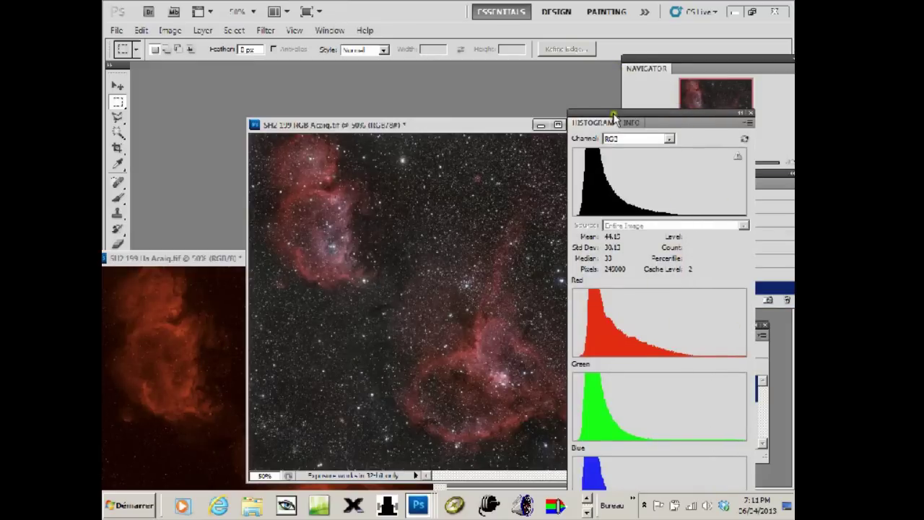
click(669, 138)
click(669, 140)
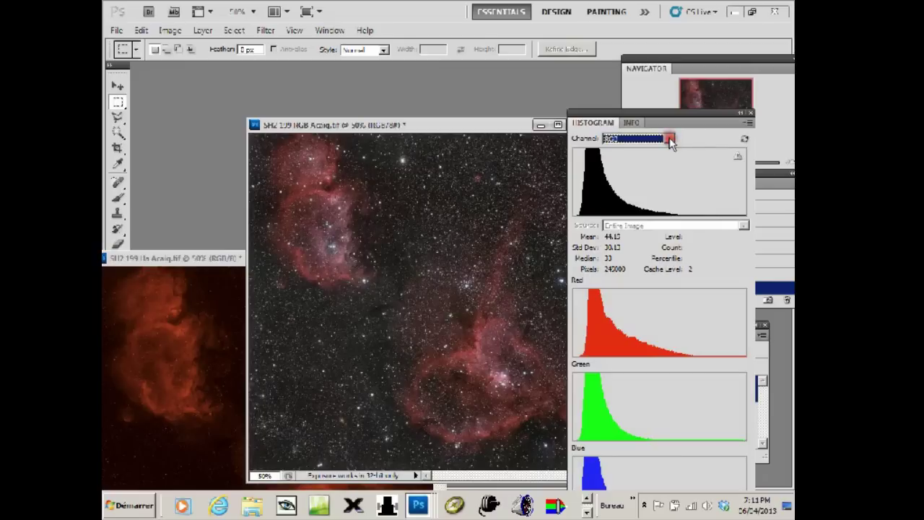
click(670, 140)
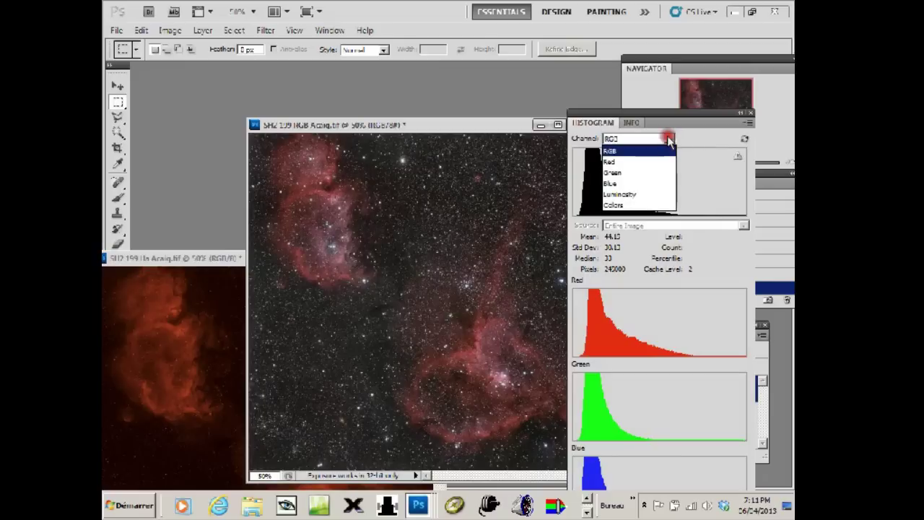
click(631, 205)
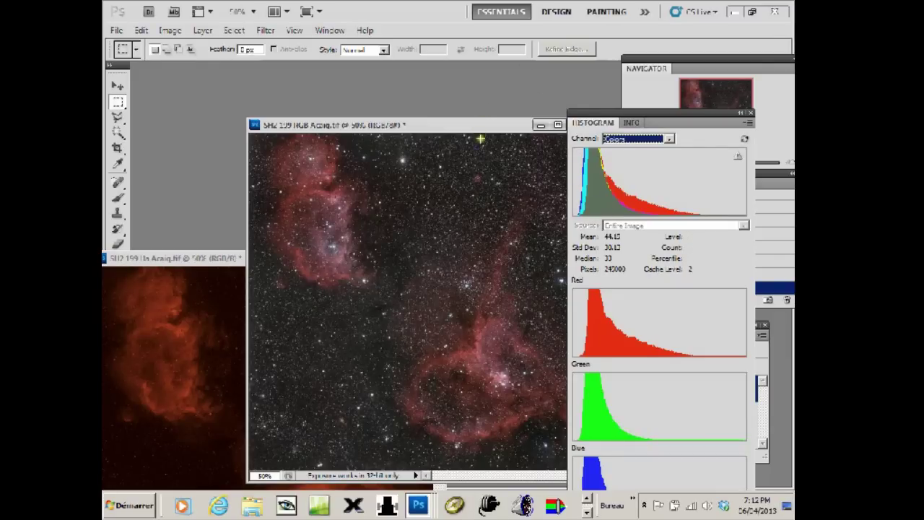
drag(479, 127, 416, 115)
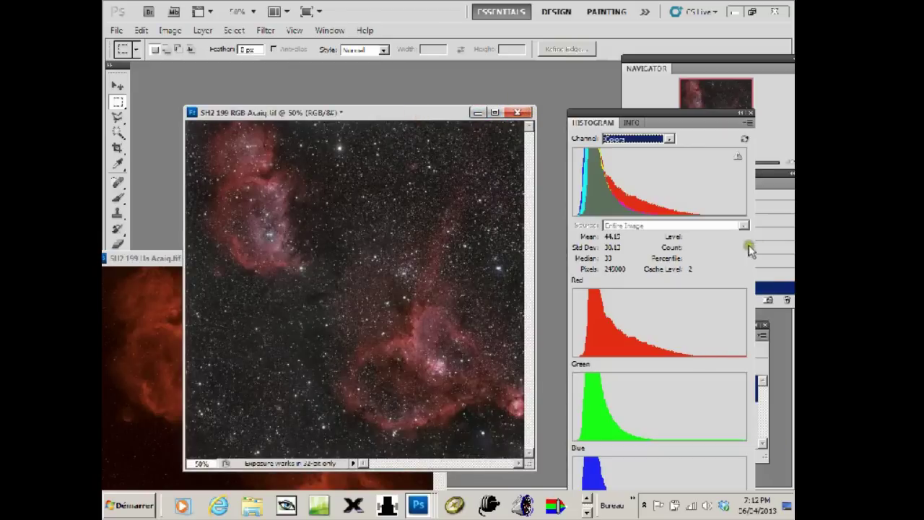
- Close the Histogram panel and the edited star-field image without saving
click(751, 114)
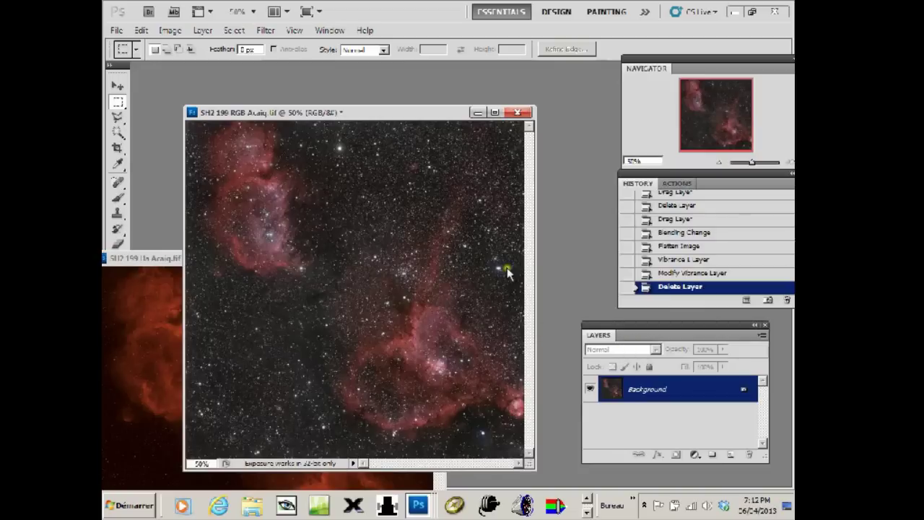
click(515, 114)
click(445, 200)
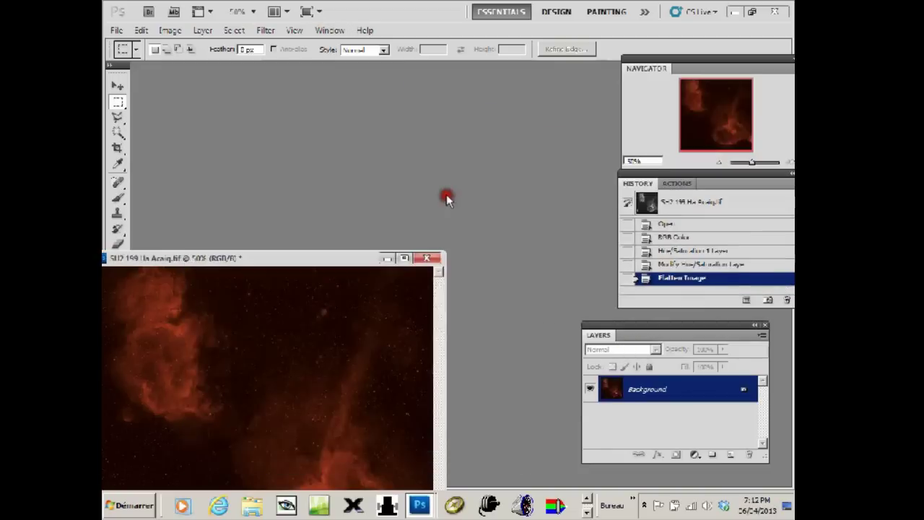
drag(324, 259, 424, 109)
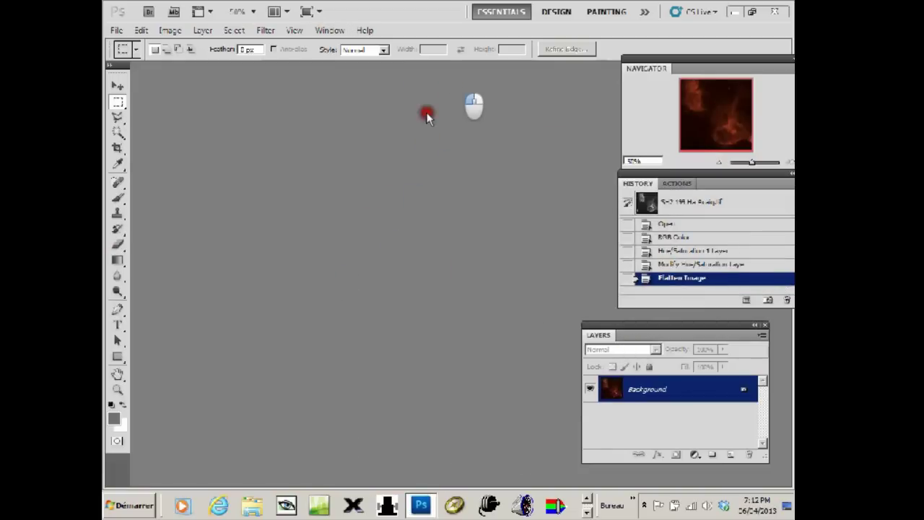
- Open SH2 199 RGB Acalc.tif through File > Open
click(115, 30)
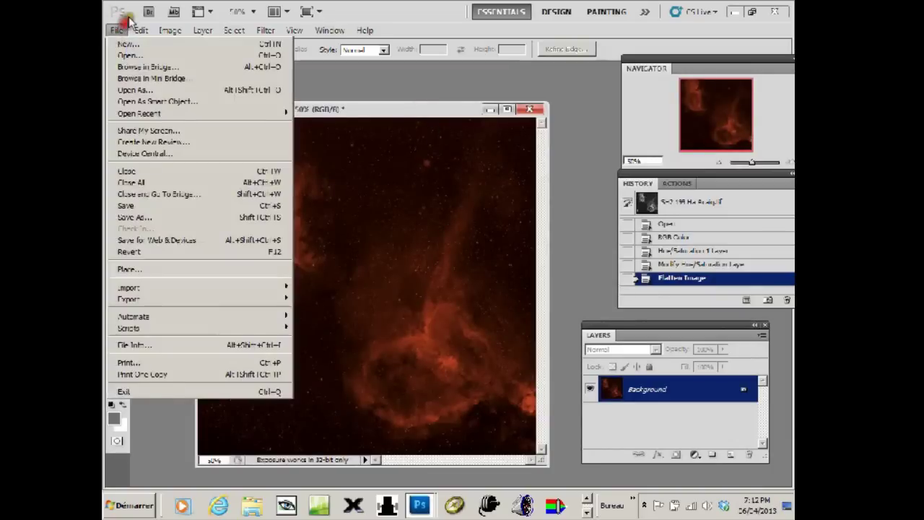
click(124, 56)
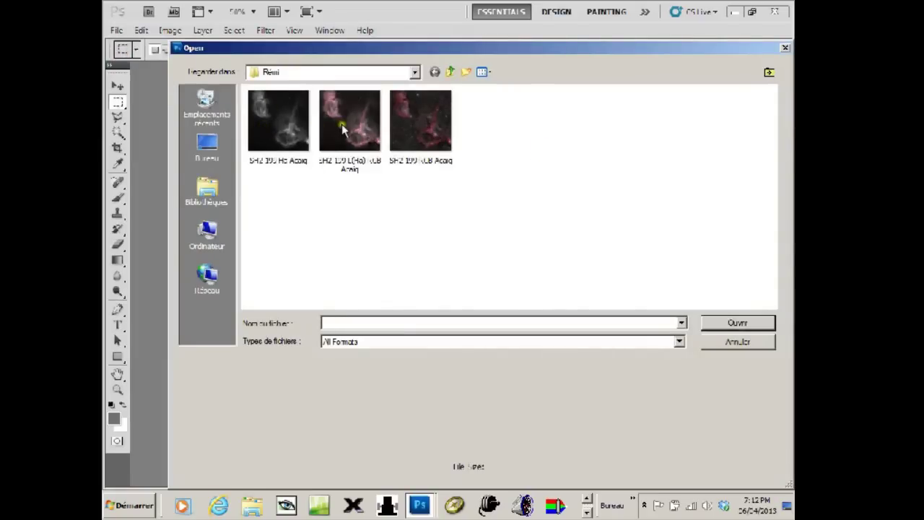
click(423, 139)
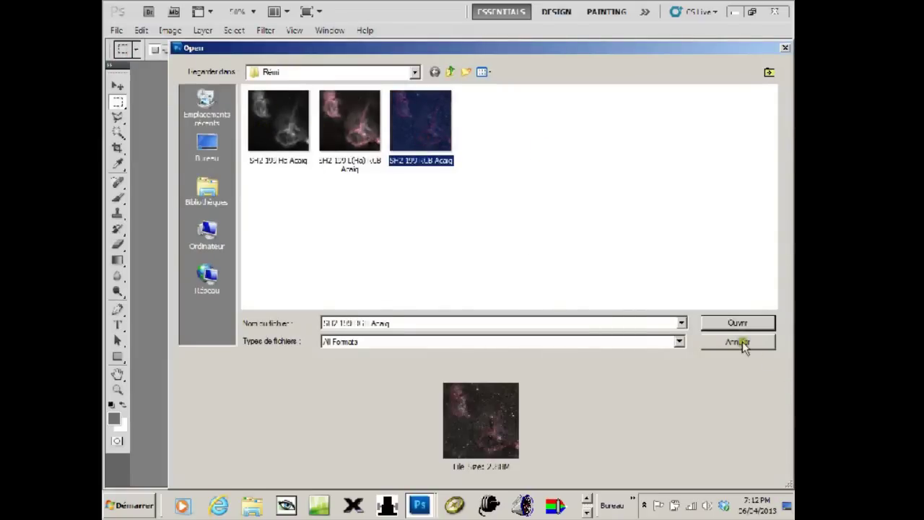
click(737, 323)
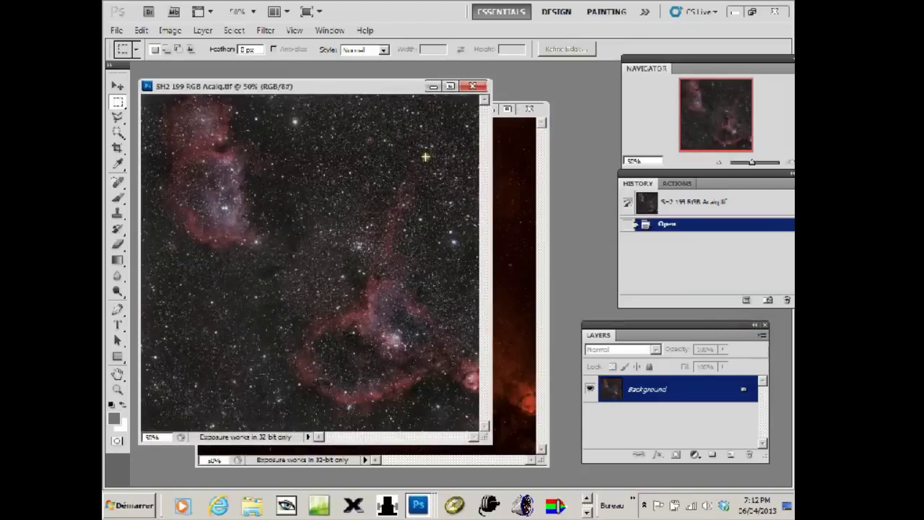
- Drag the Ha image's layer into SH2 199 RGB Acalc.tif as Layer 1, toggling its visibility
click(377, 106)
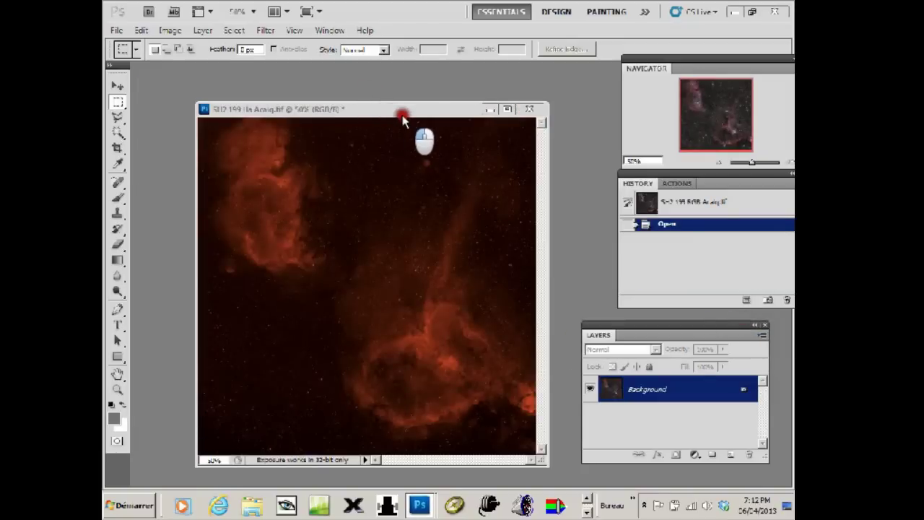
click(416, 141)
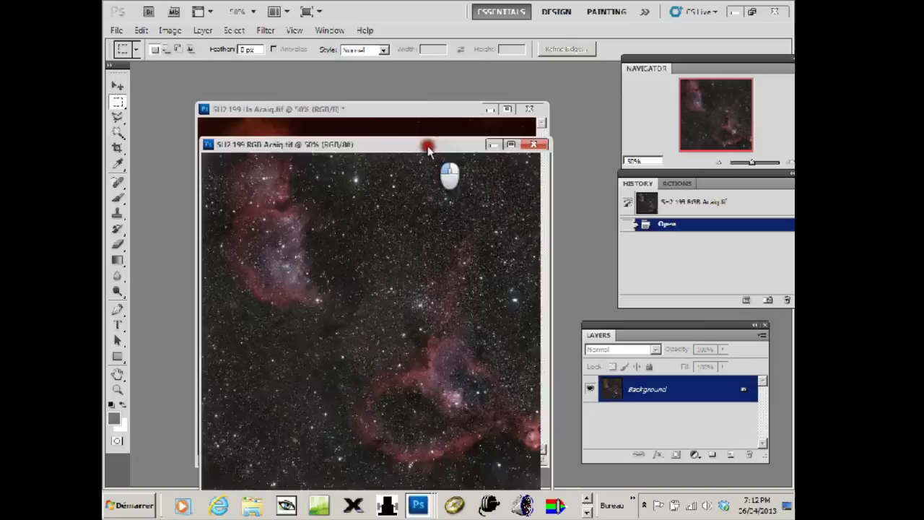
drag(404, 112, 365, 90)
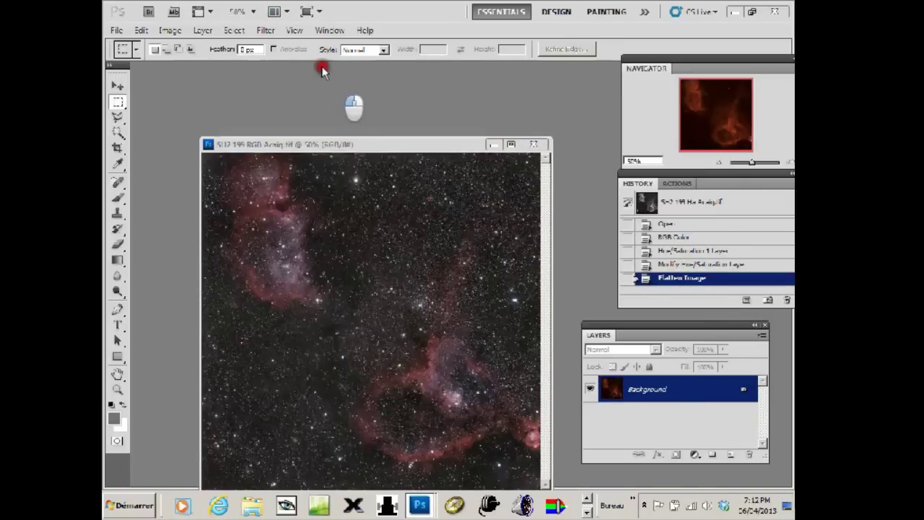
drag(363, 88, 333, 77)
mouse_move(703, 405)
mouse_down()
mouse_move(472, 462)
mouse_move(480, 477)
mouse_up()
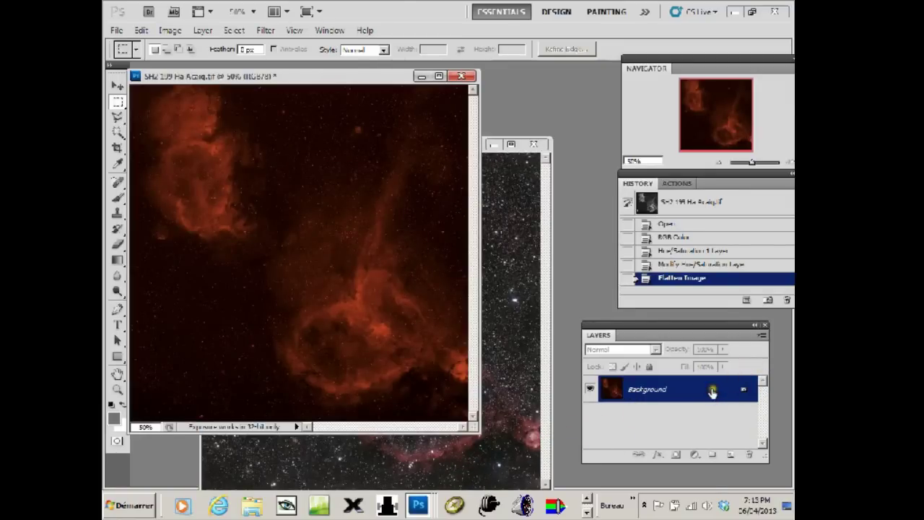
drag(713, 391, 439, 458)
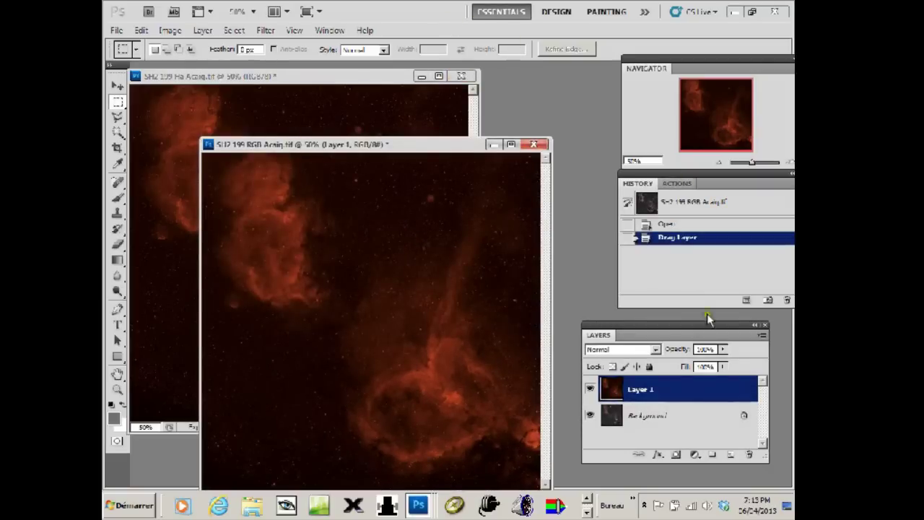
click(590, 390)
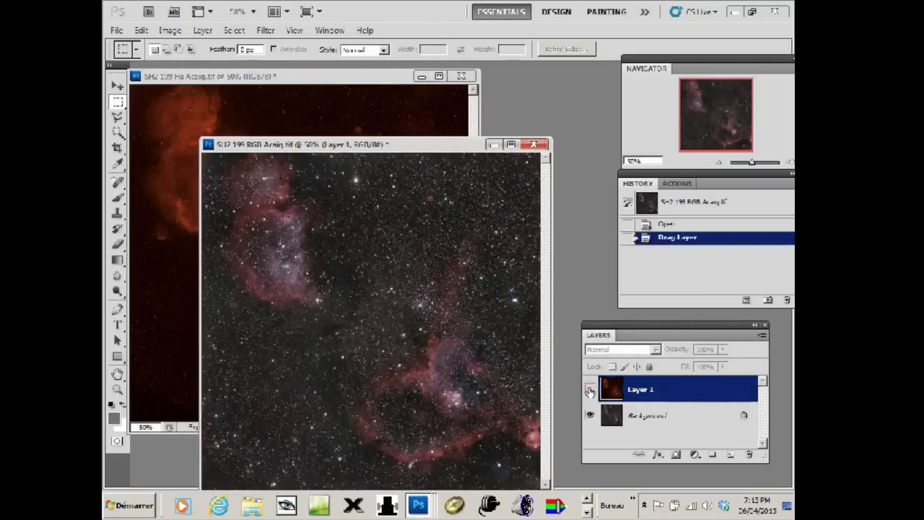
click(590, 389)
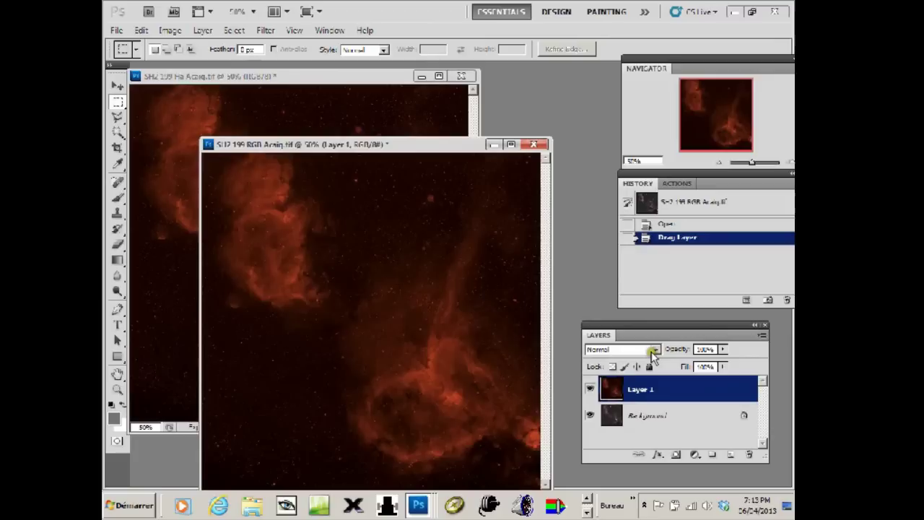
click(655, 350)
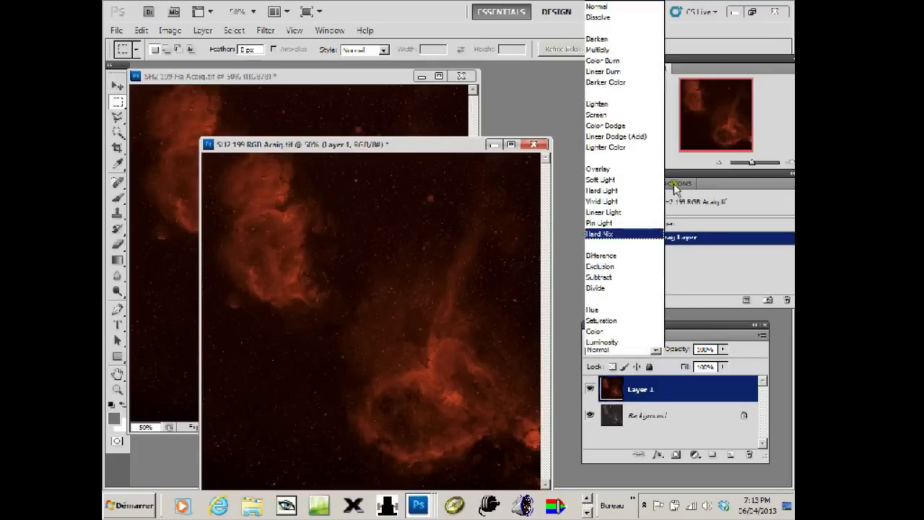
- Set Layer 1's blend mode to Screen at 100% opacity
click(601, 114)
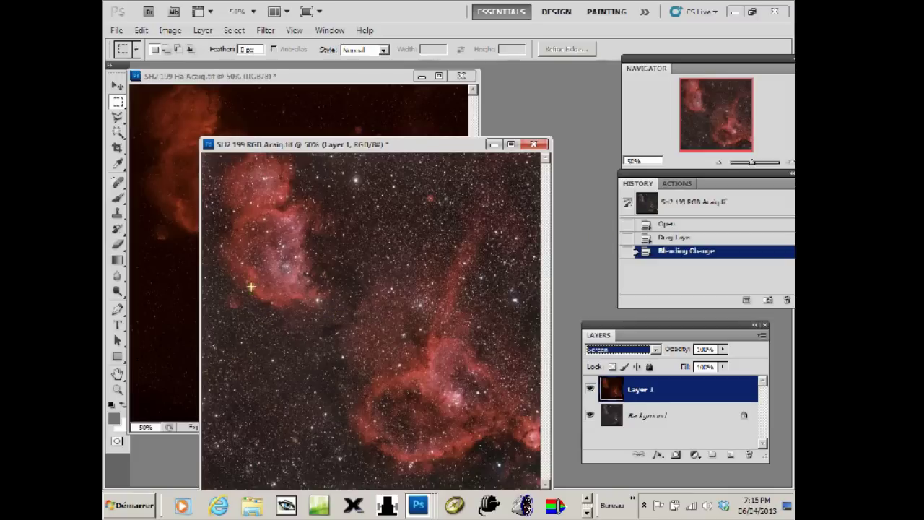
- Adjust Layer 1's Opacity slider down and up, settling below 100%
click(723, 349)
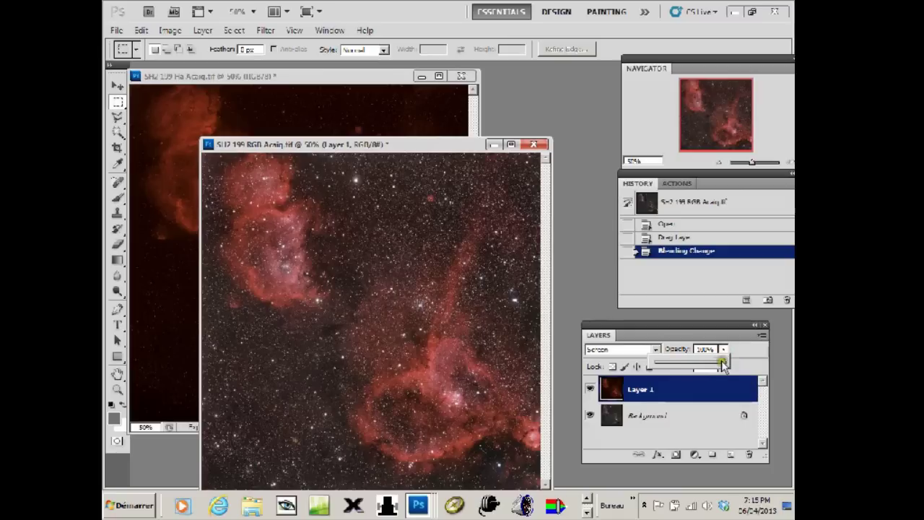
drag(714, 367, 690, 362)
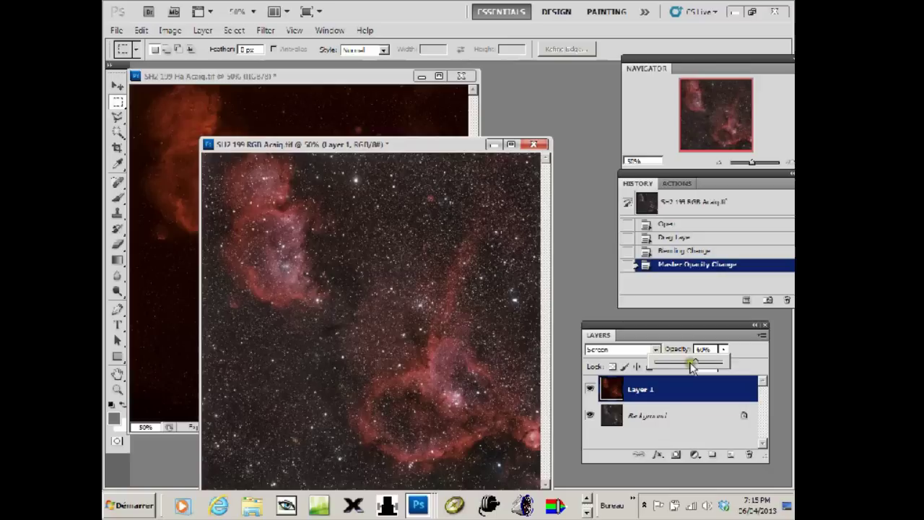
drag(691, 367, 705, 368)
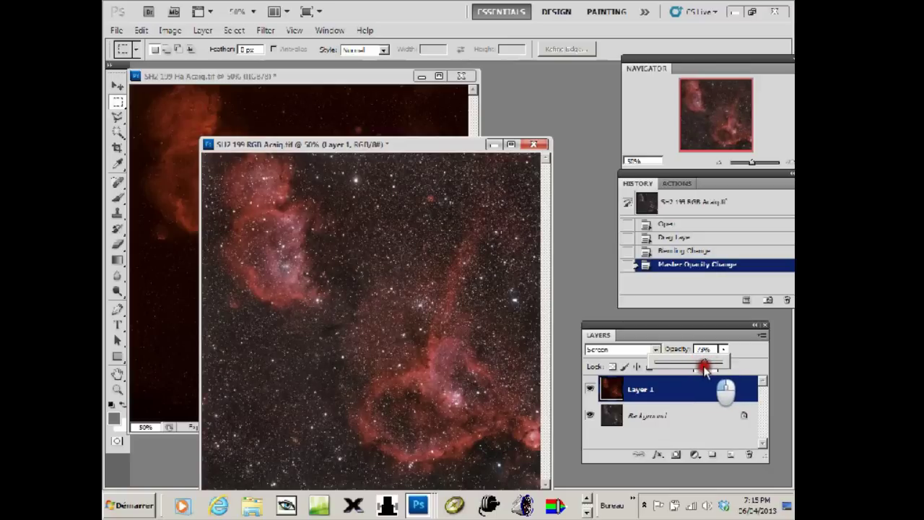
drag(705, 368, 696, 370)
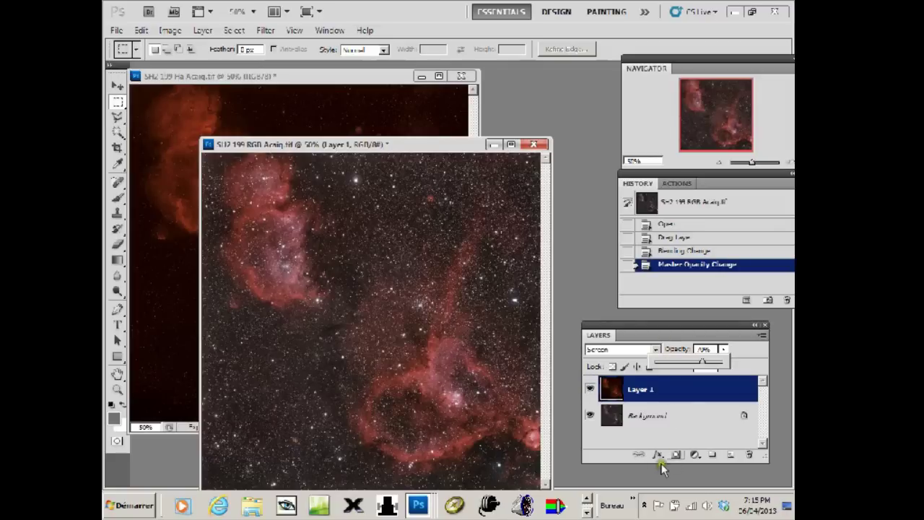